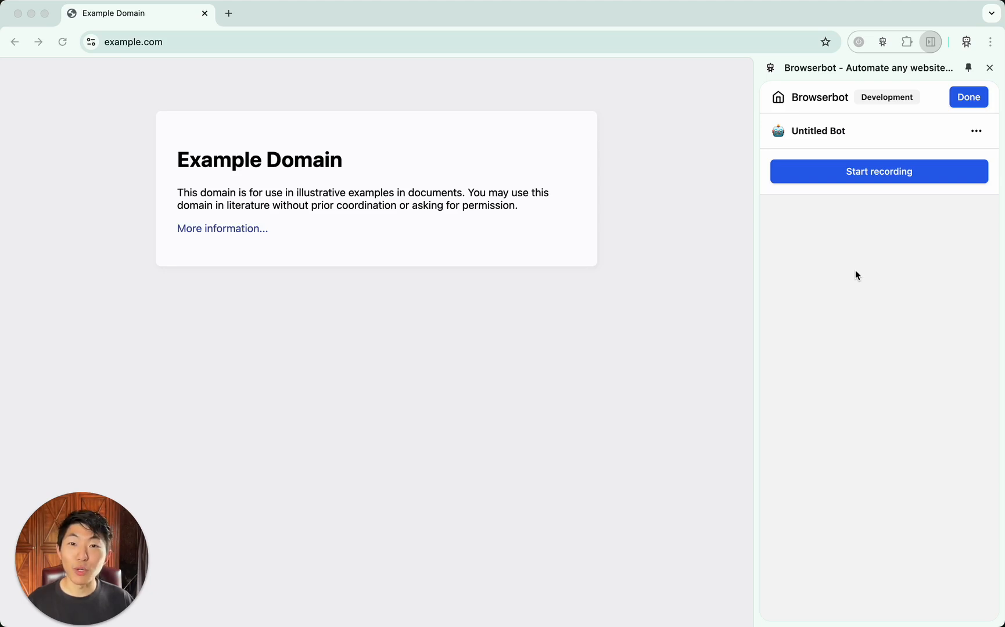
Start recording the untitled bot and delete its initial Navigate action for example.com
left_click(897, 177)
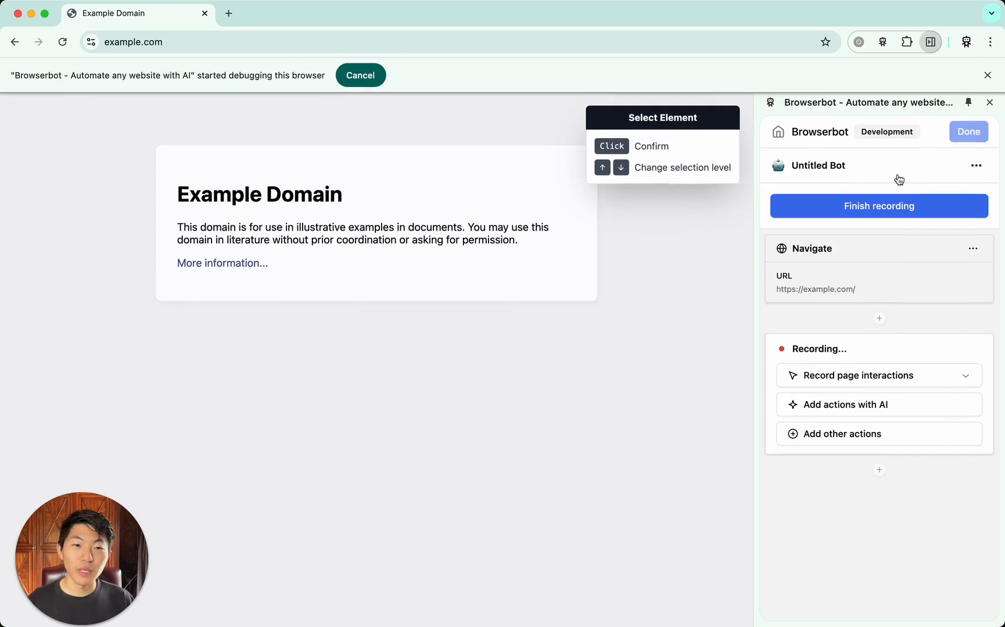
left_click(974, 249)
left_click(955, 302)
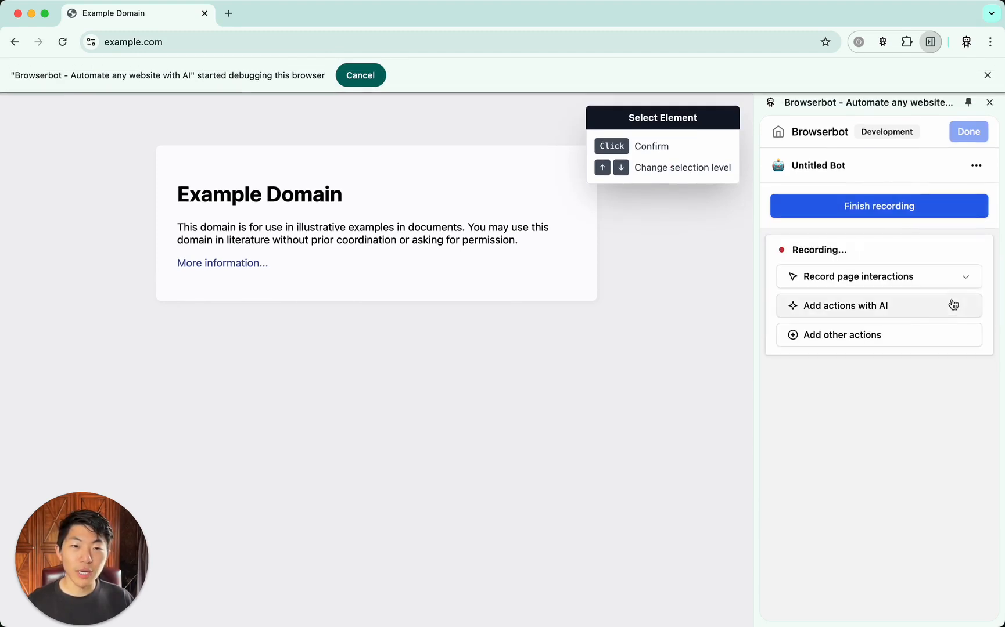
Add an Ask for Input action with an input named HN Username and an example username as its value
left_click(889, 337)
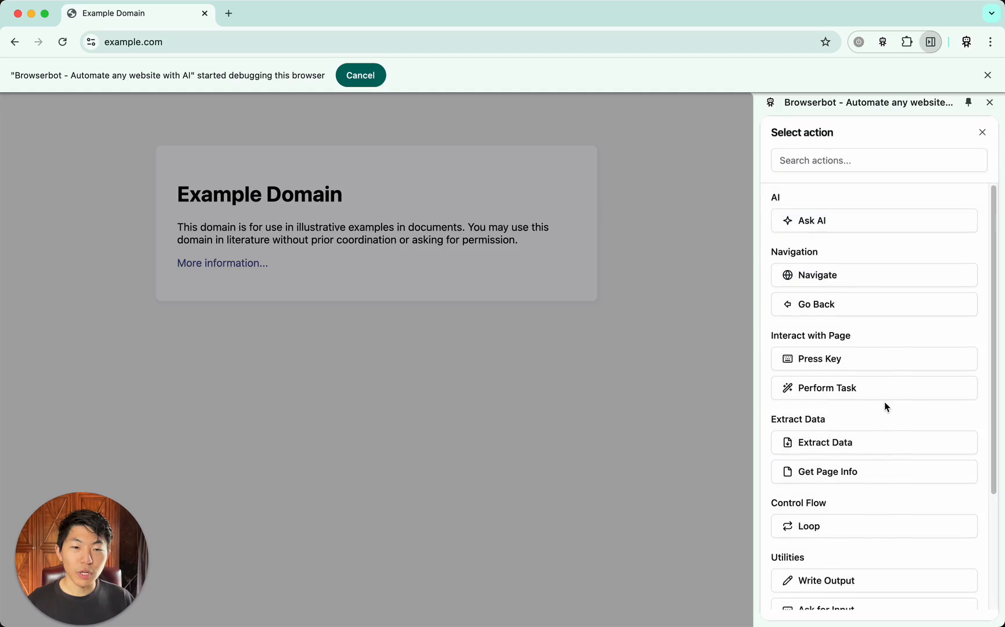
scroll(883, 406, "down", 3)
left_click(851, 512)
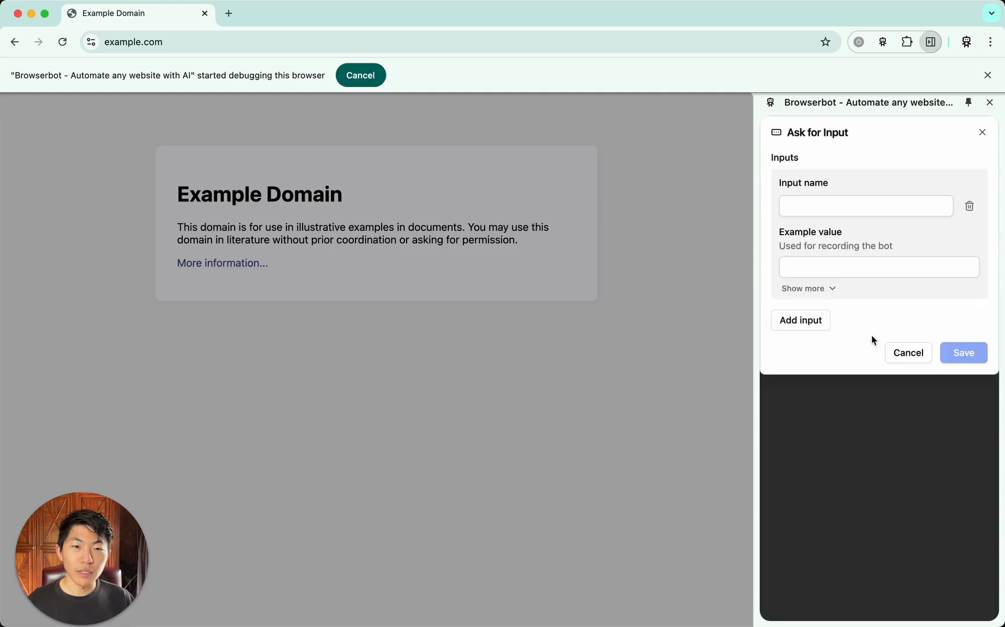
left_click(882, 211)
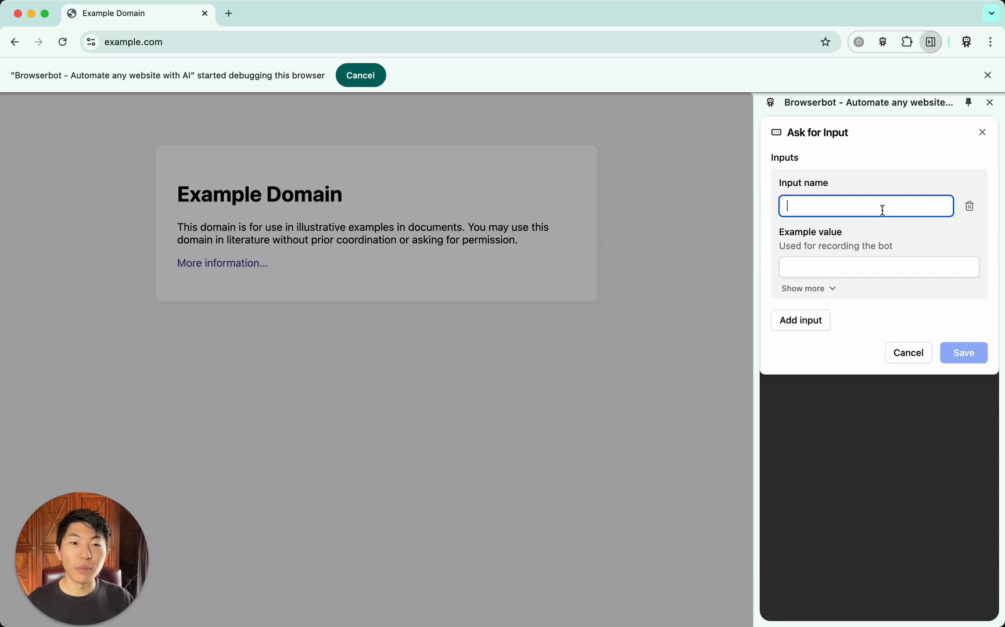
type("HN Username")
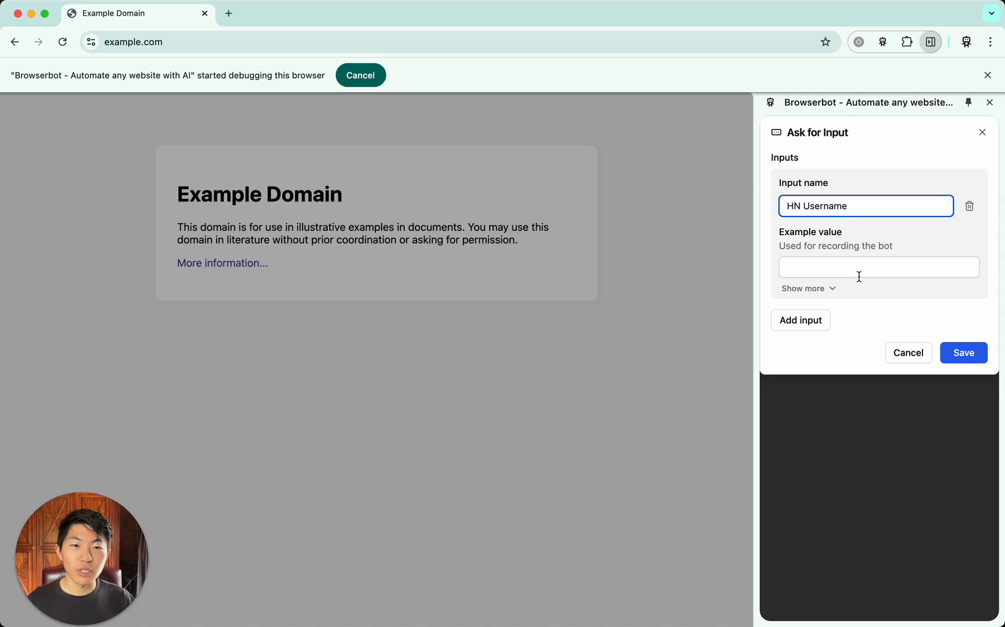
left_click(858, 277)
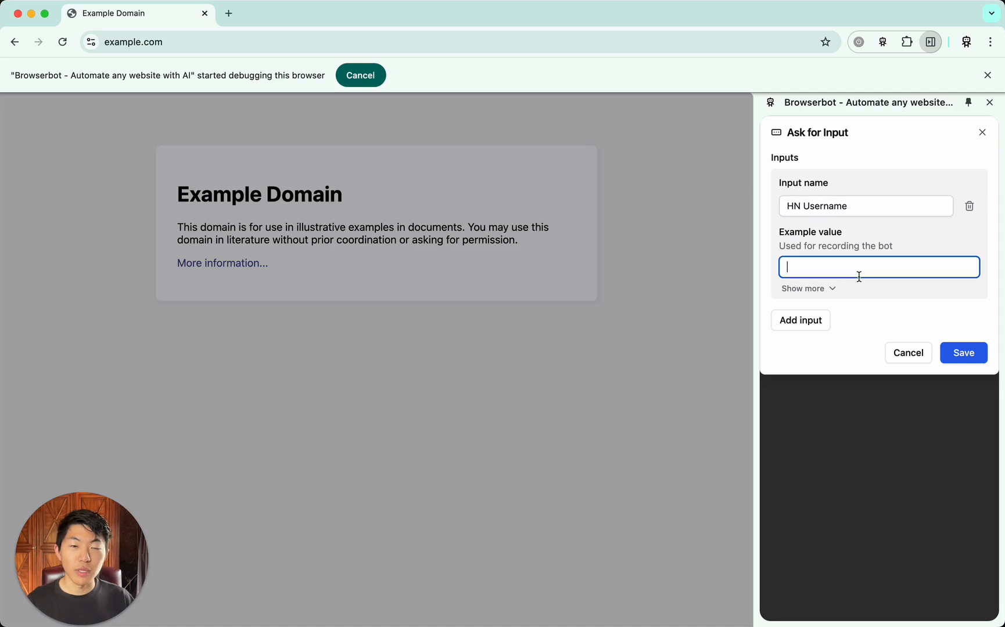
type("namukang")
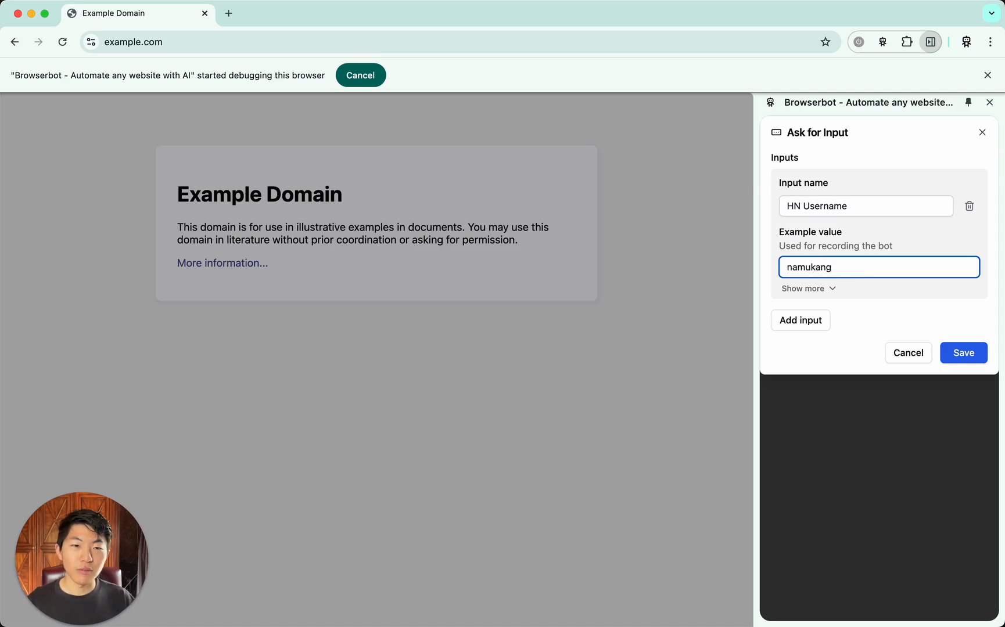
left_click(959, 352)
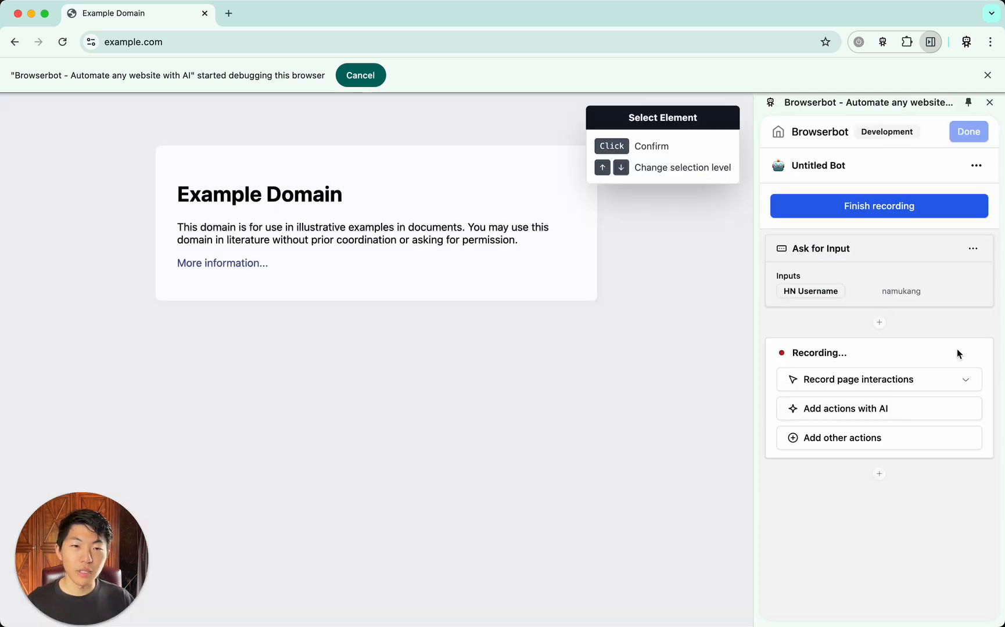
left_click(873, 438)
left_click(845, 281)
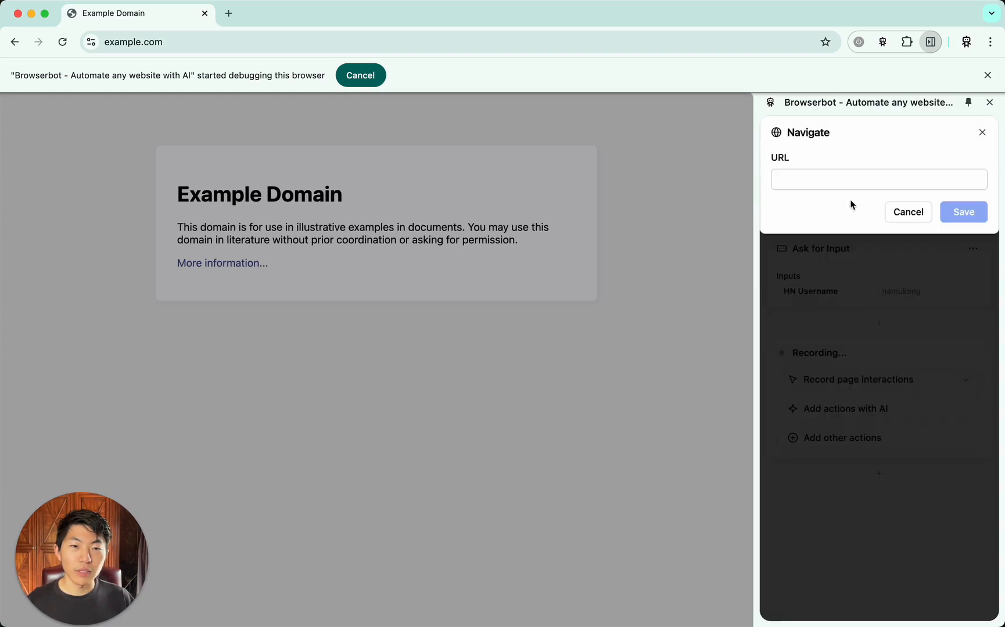
left_click(854, 182)
type("https://news.ycombinator.com/user?id=")
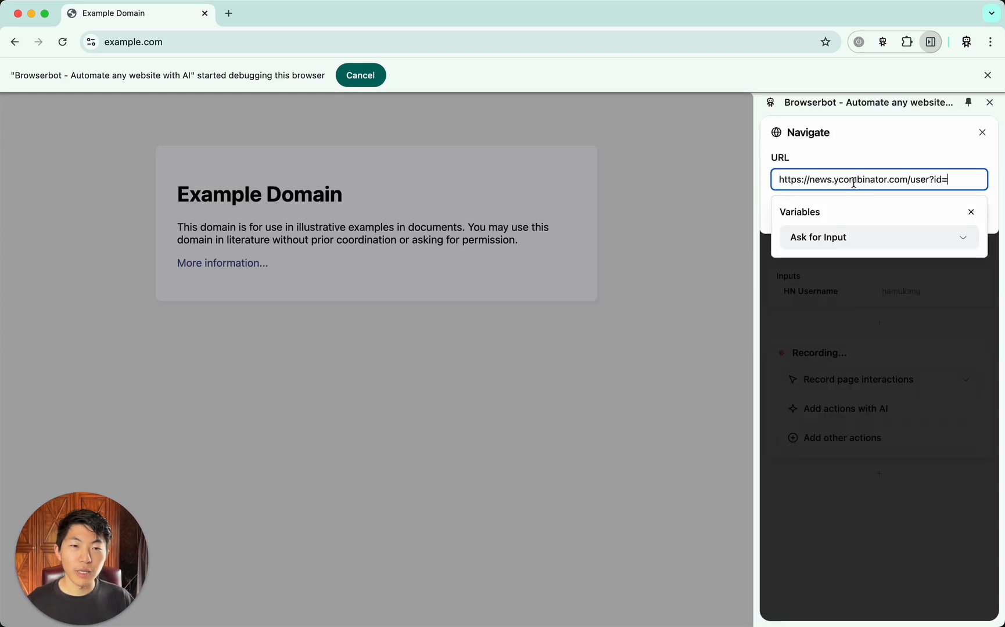
left_click(931, 250)
left_click(924, 263)
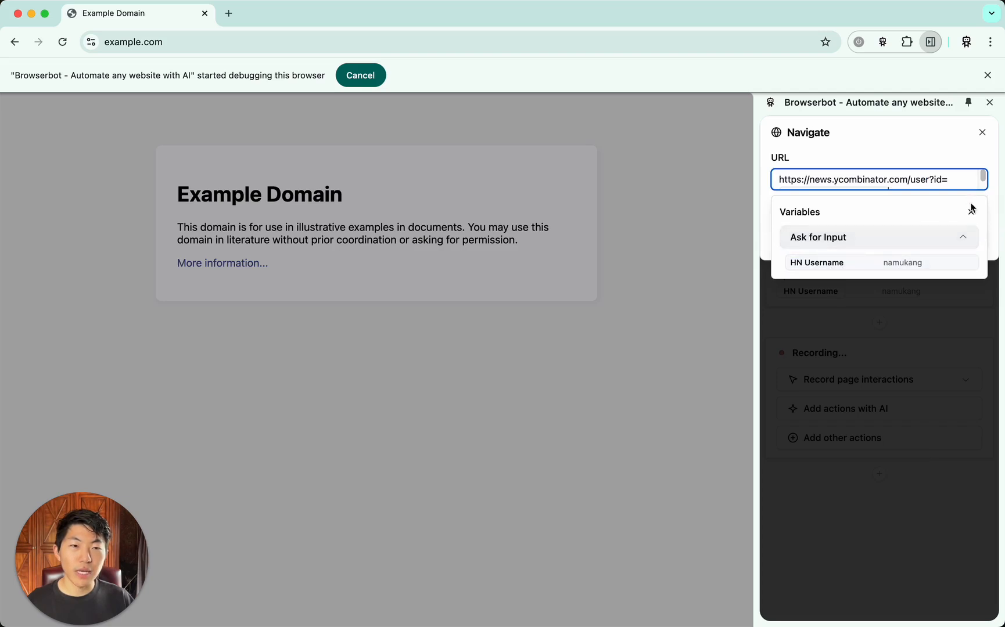
left_click(992, 201)
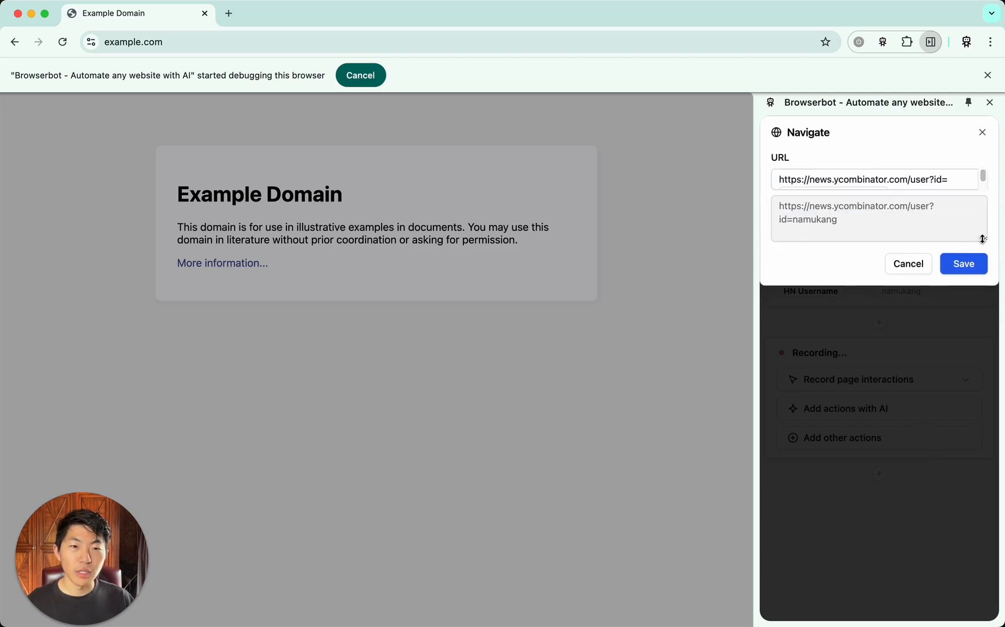
scroll(936, 179, "down", 1)
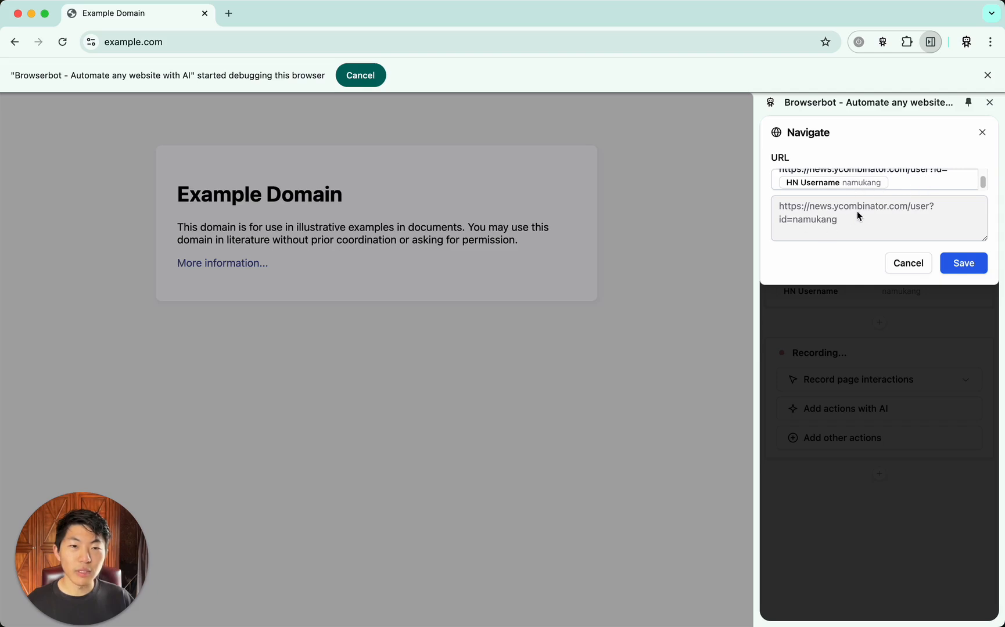
left_click(961, 262)
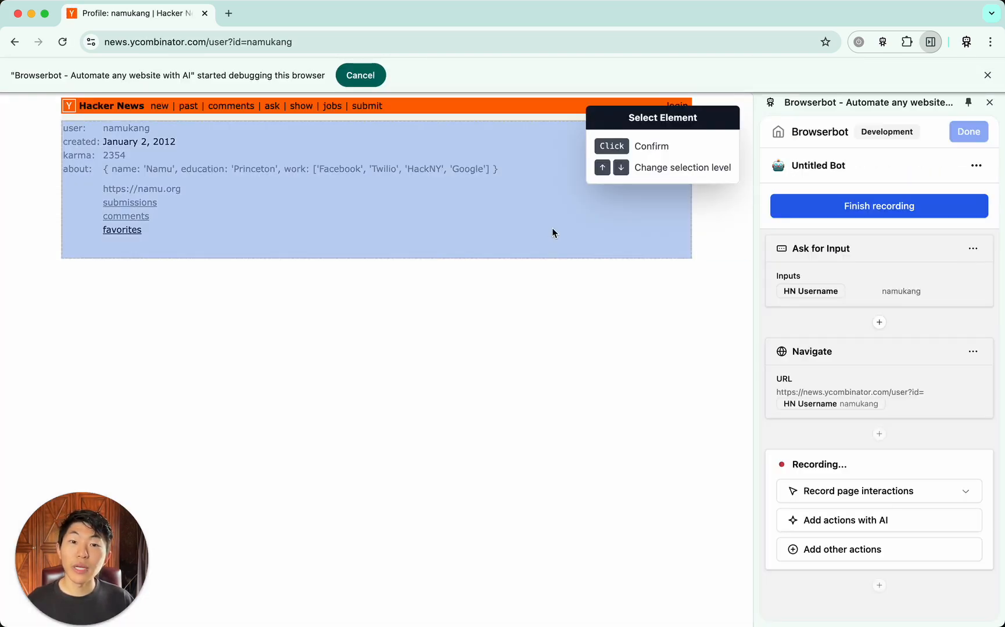
Add an Extract Data action for the whole user profile section, generating its fields with AI, and save it
left_click(552, 227)
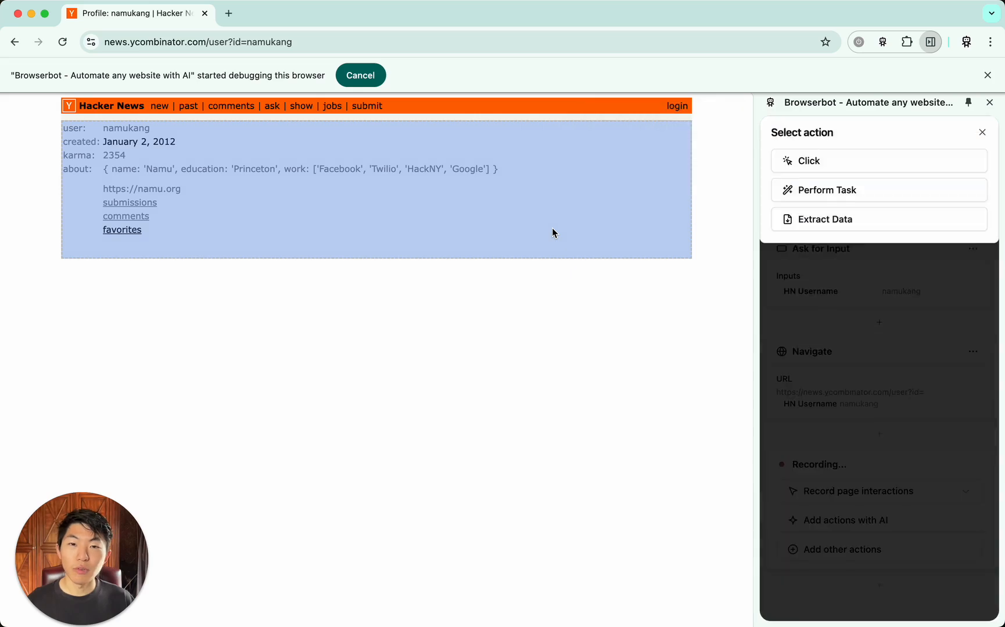
left_click(885, 224)
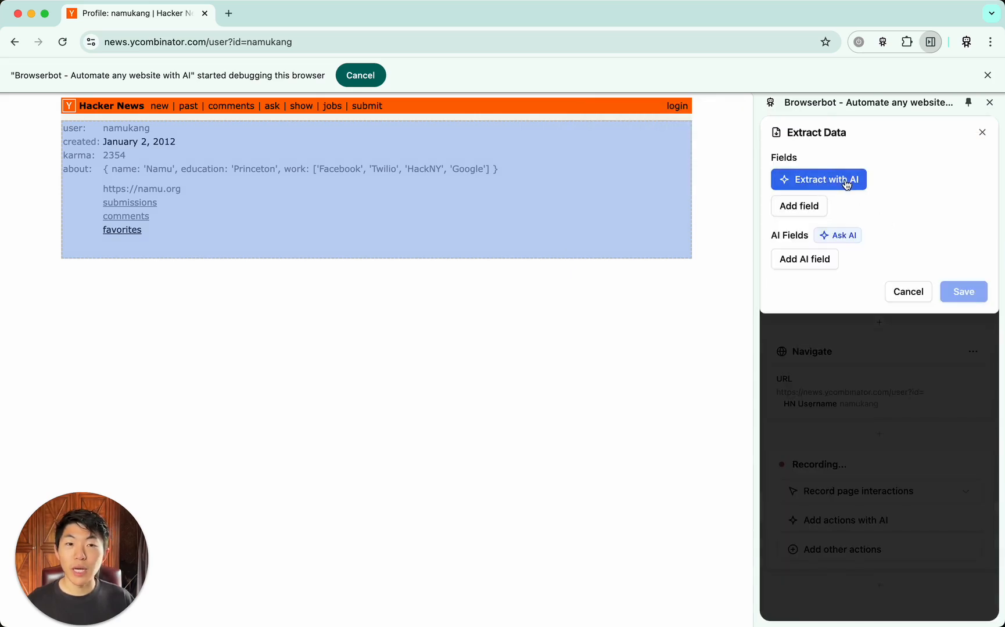
left_click(846, 181)
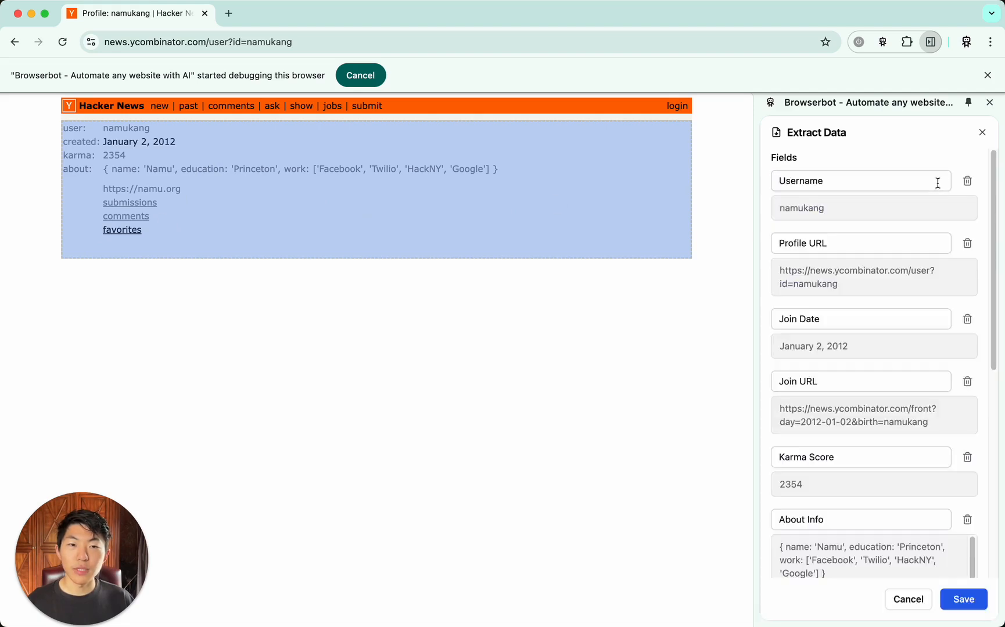
scroll(810, 208, "down", 5)
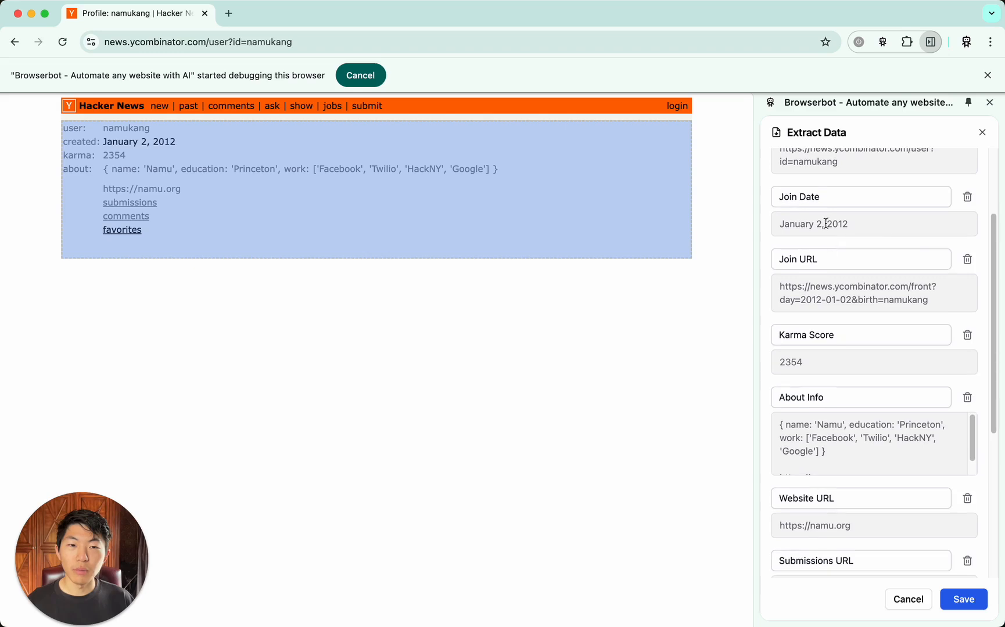
scroll(824, 244, "down", 6)
scroll(826, 223, "down", 3)
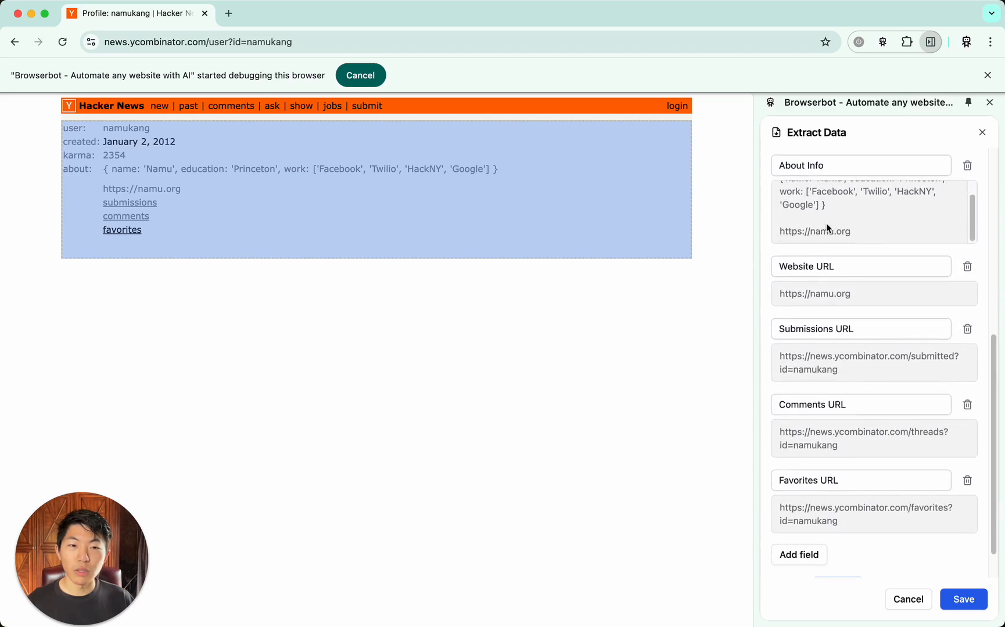
scroll(843, 337, "up", 4)
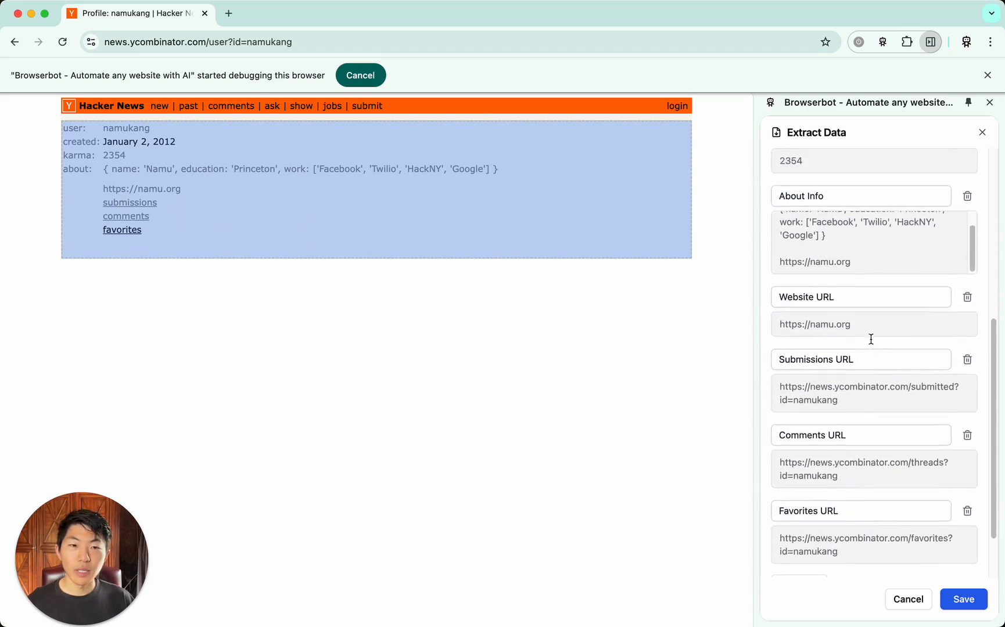
scroll(829, 337, "up", 3)
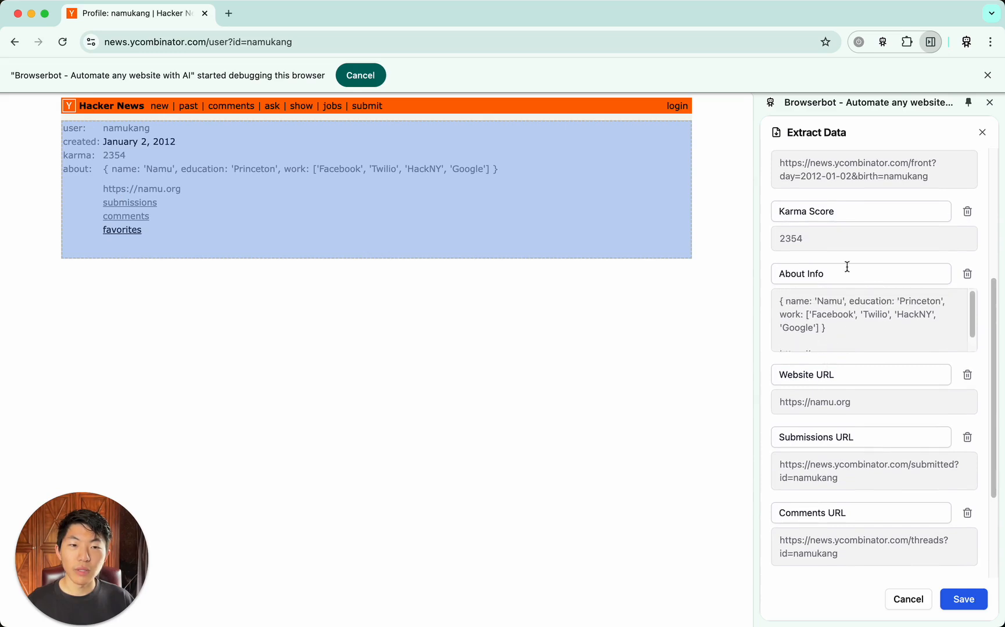
scroll(860, 378, "down", 7)
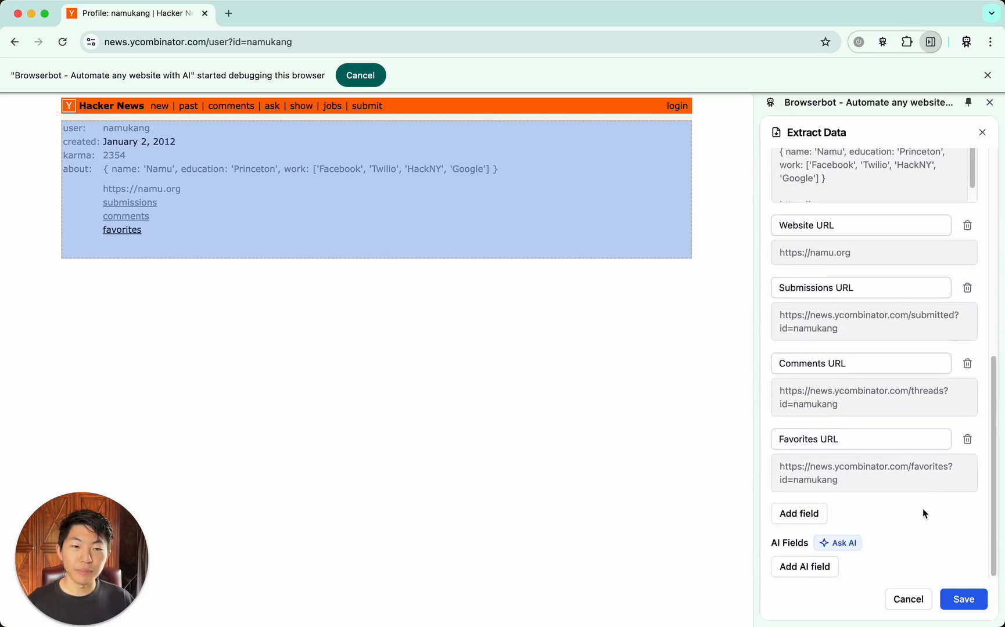
left_click(964, 599)
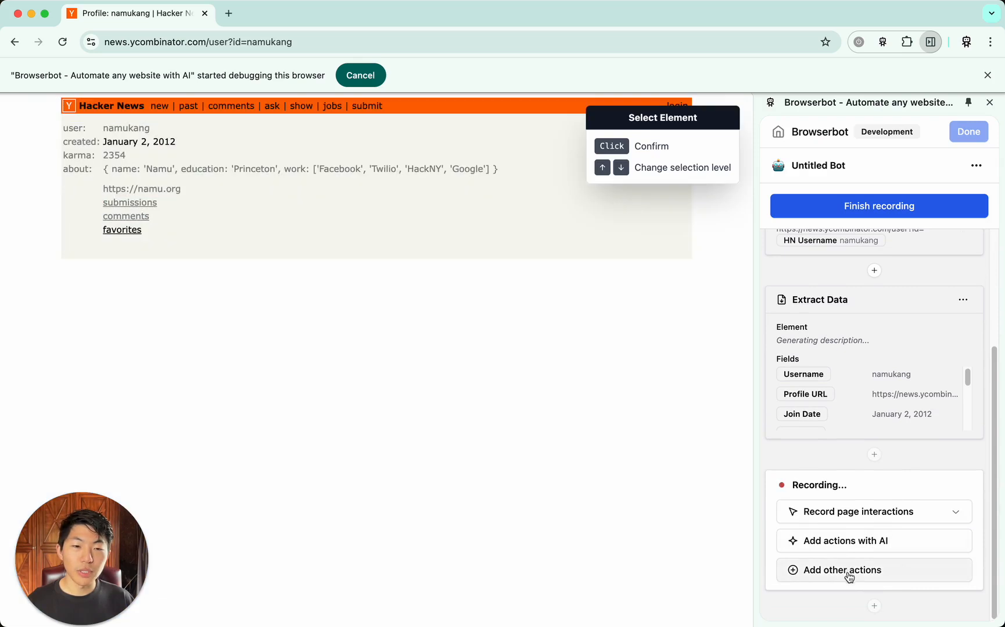
Add a Navigate action that uses the extracted Submissions URL variable as its URL
left_click(849, 575)
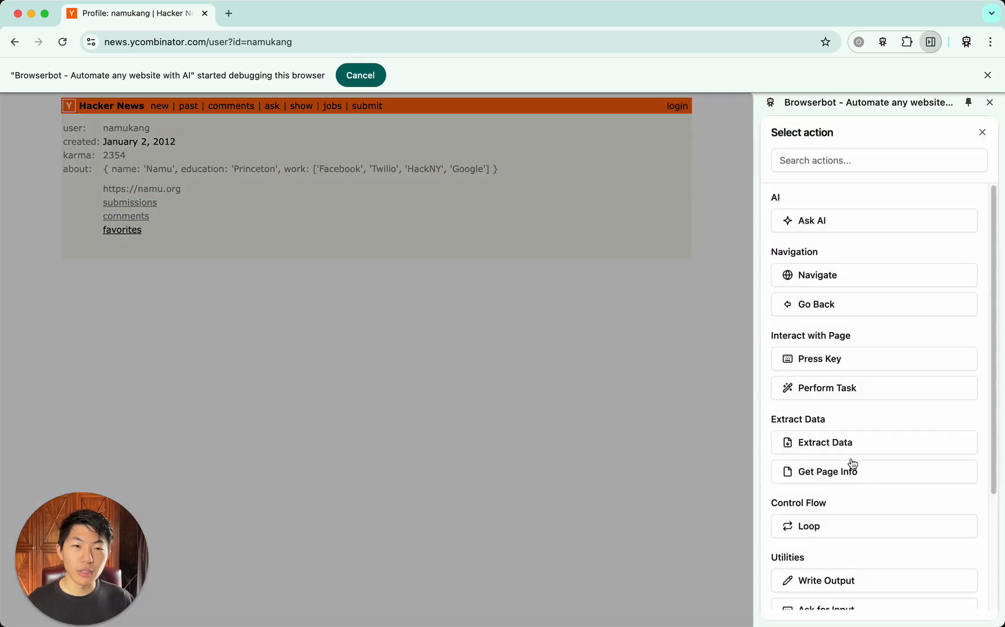
left_click(886, 275)
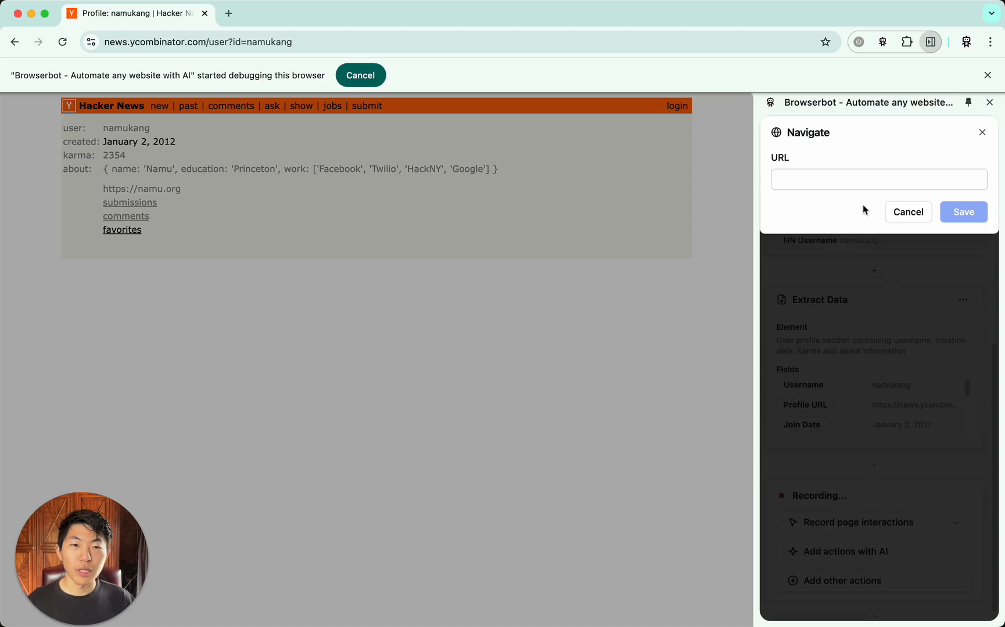
left_click(862, 181)
left_click(852, 273)
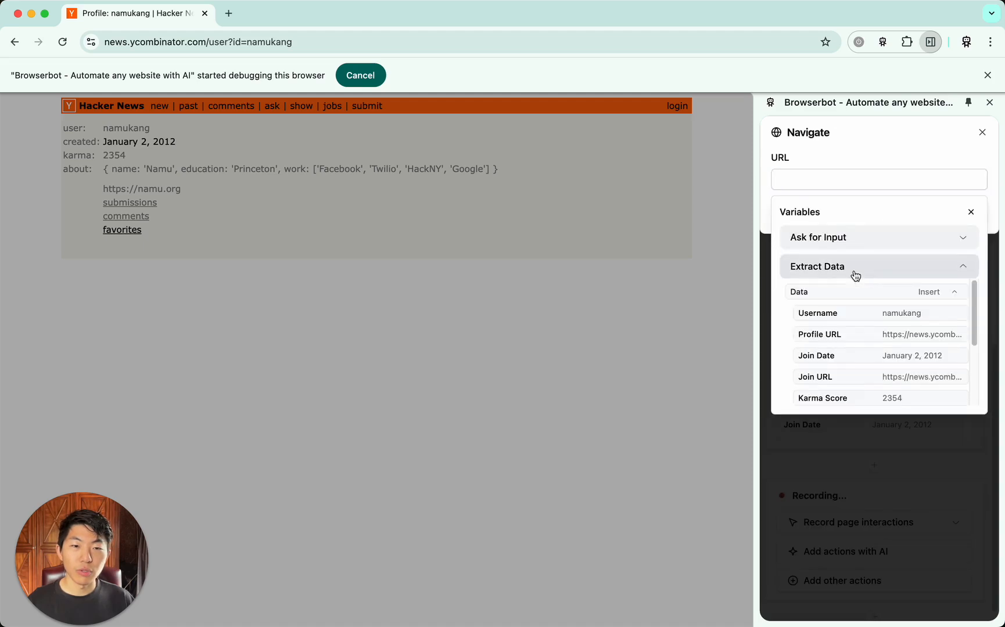
scroll(859, 346, "down", 3)
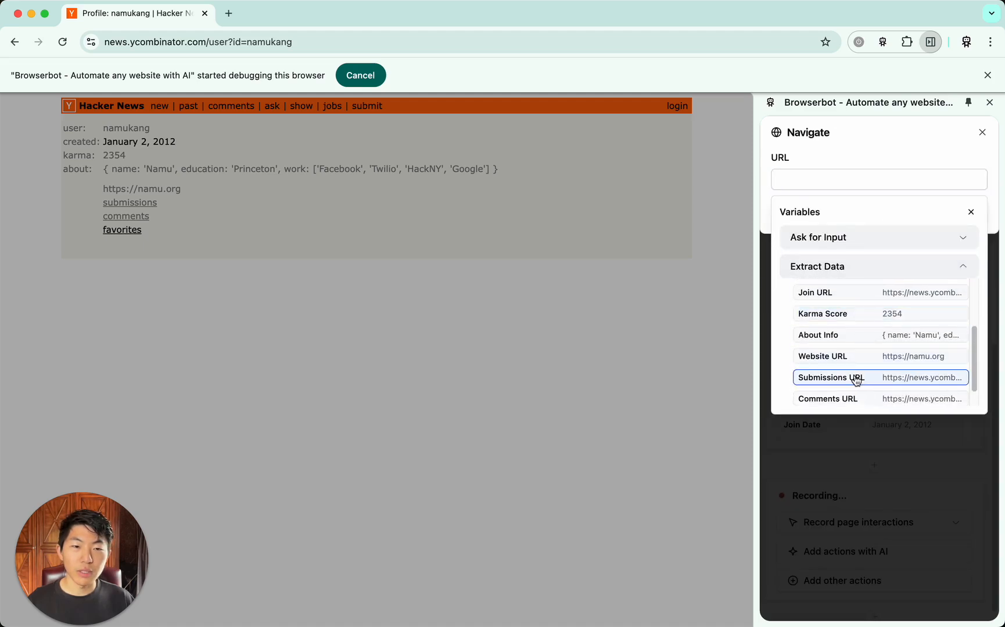
left_click(856, 378)
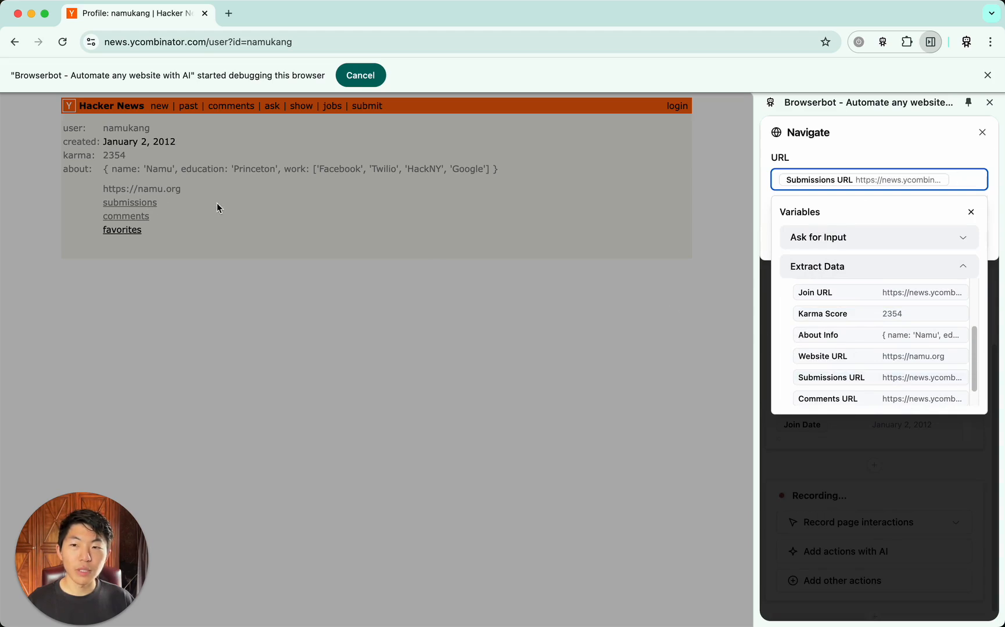
left_click(992, 198)
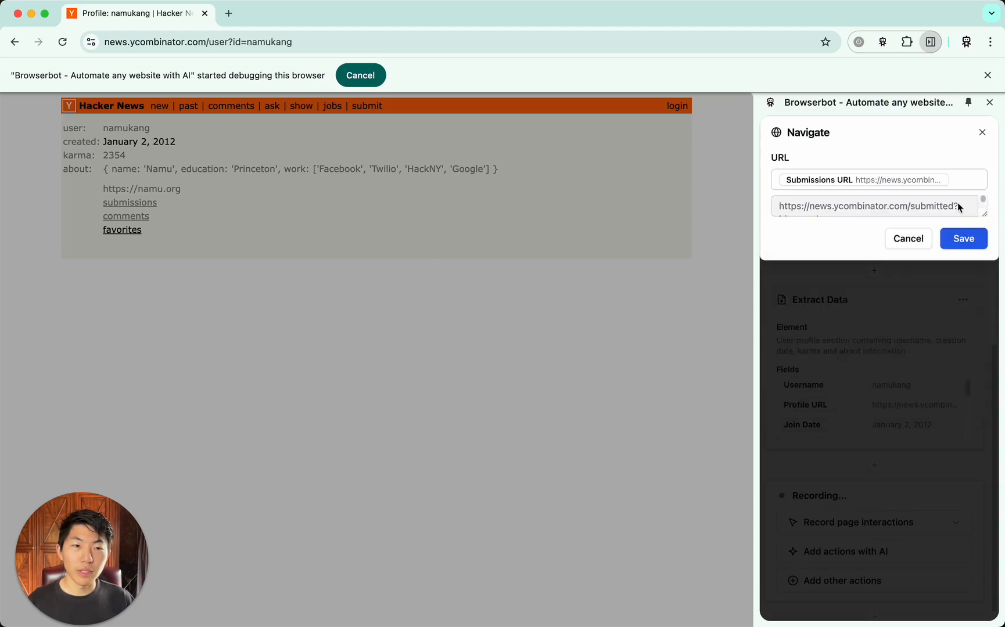
left_click(962, 237)
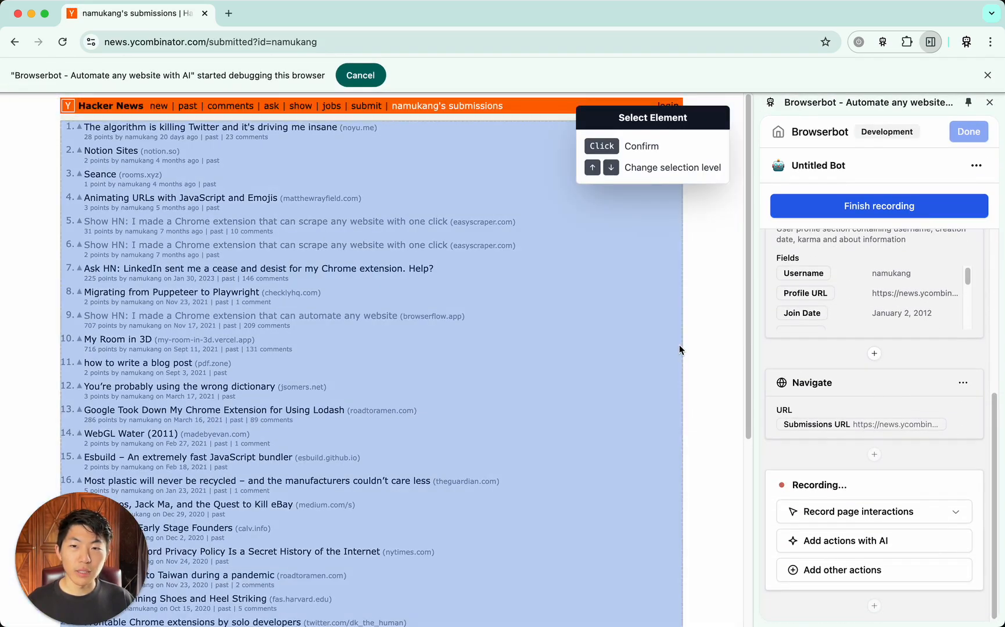
Add an Extract Data action for the whole submissions list with one field named Submissions, and save it
left_click(679, 345)
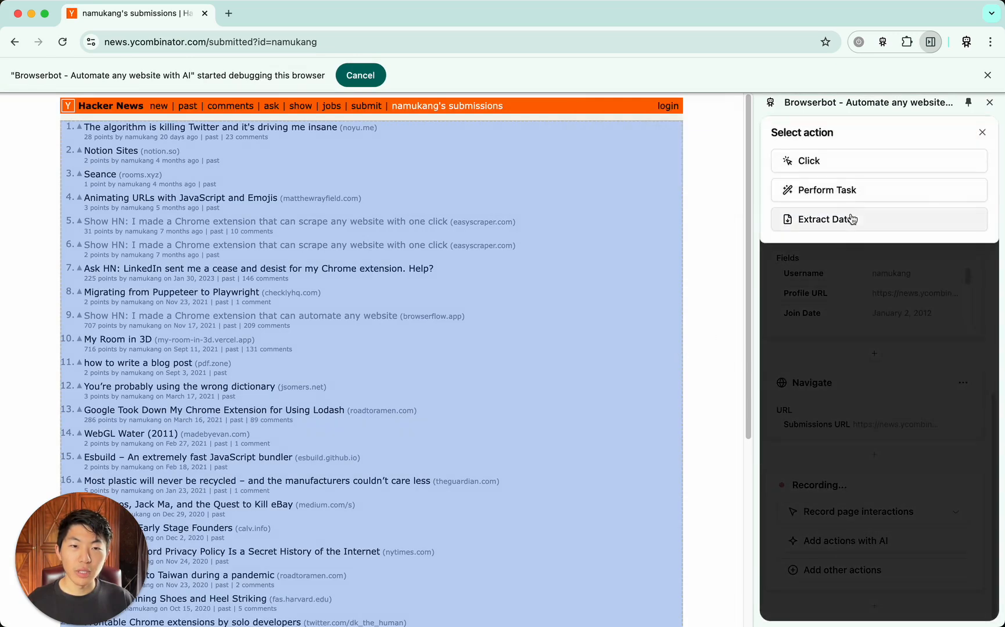
left_click(868, 226)
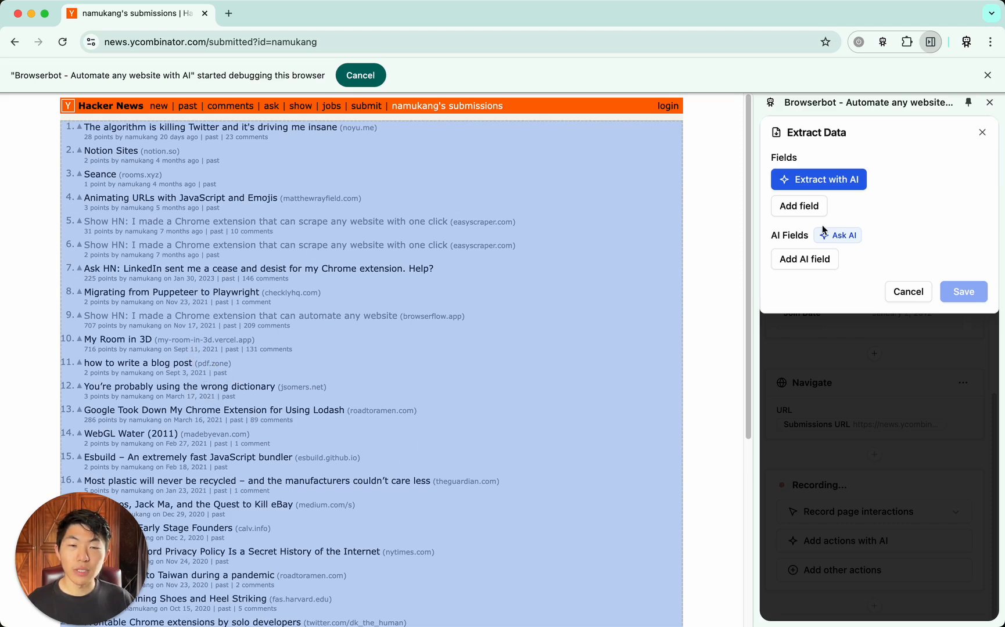
left_click(802, 208)
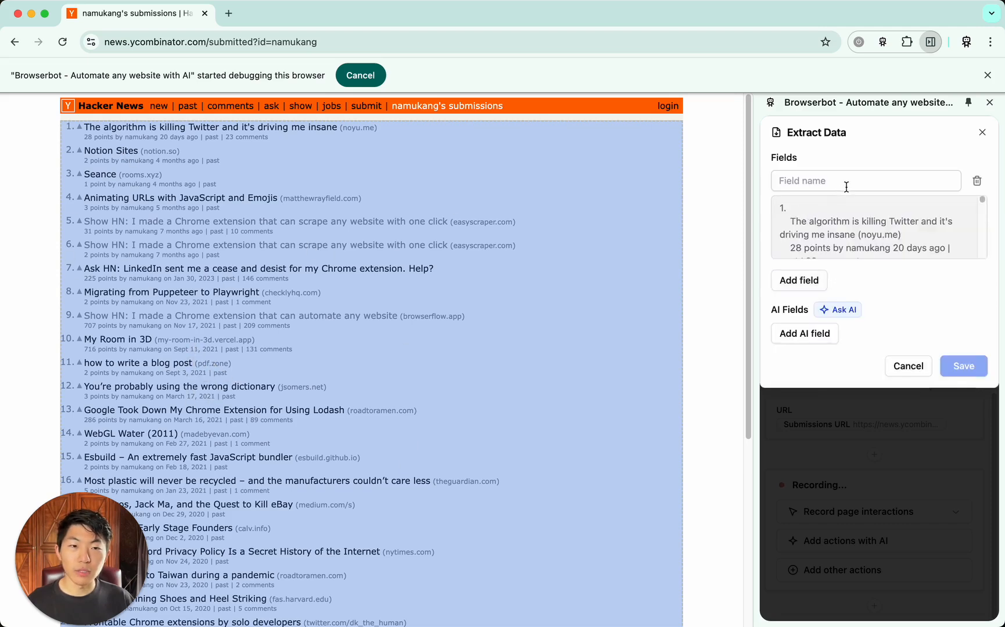
scroll(860, 223, "down", 10)
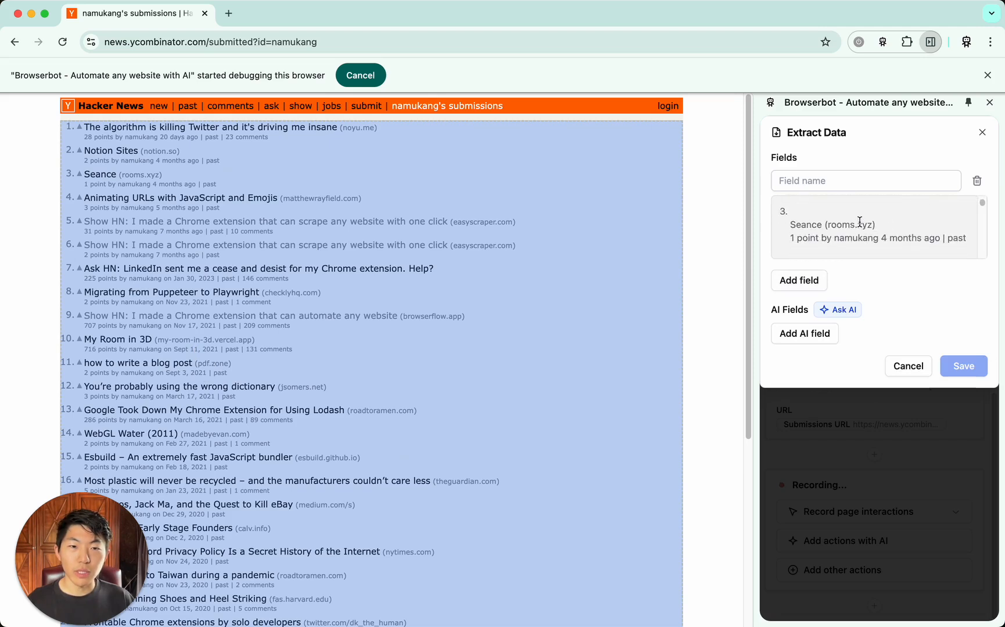
scroll(859, 221, "down", 5)
scroll(859, 221, "up", 20)
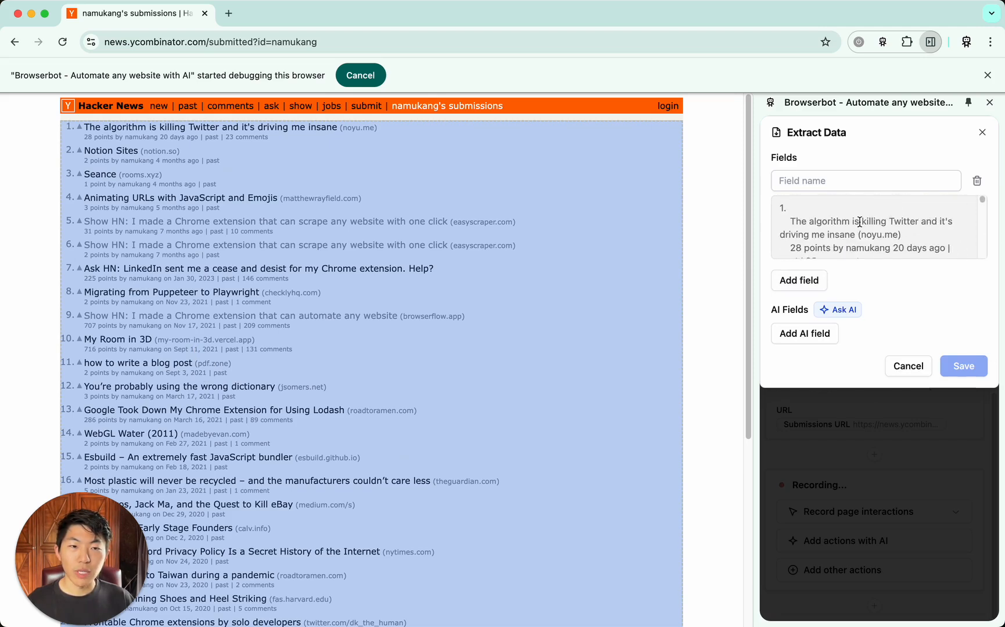
left_click(856, 181)
type("Su")
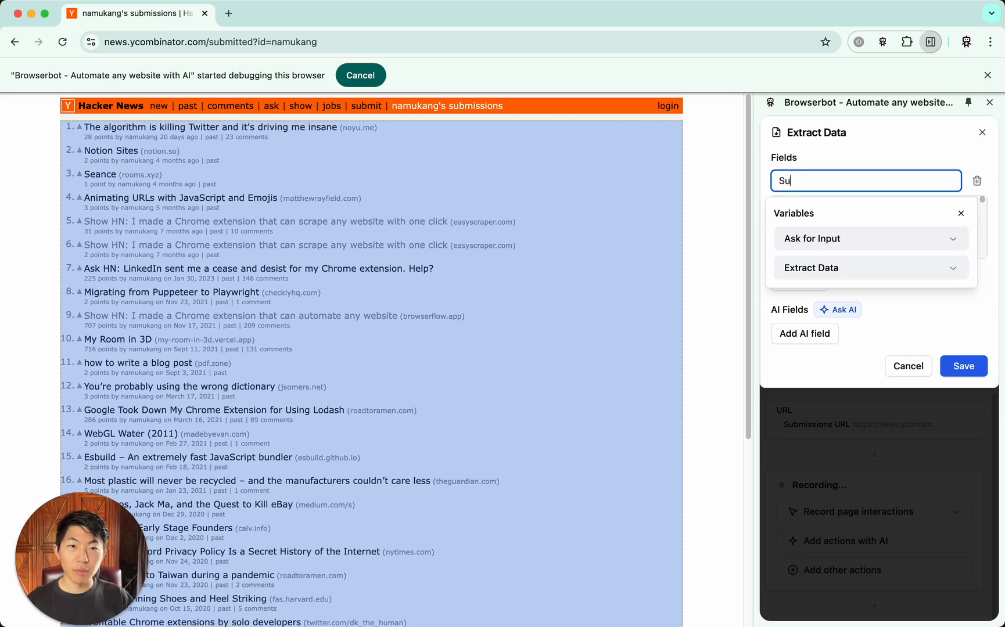
type("bmissions")
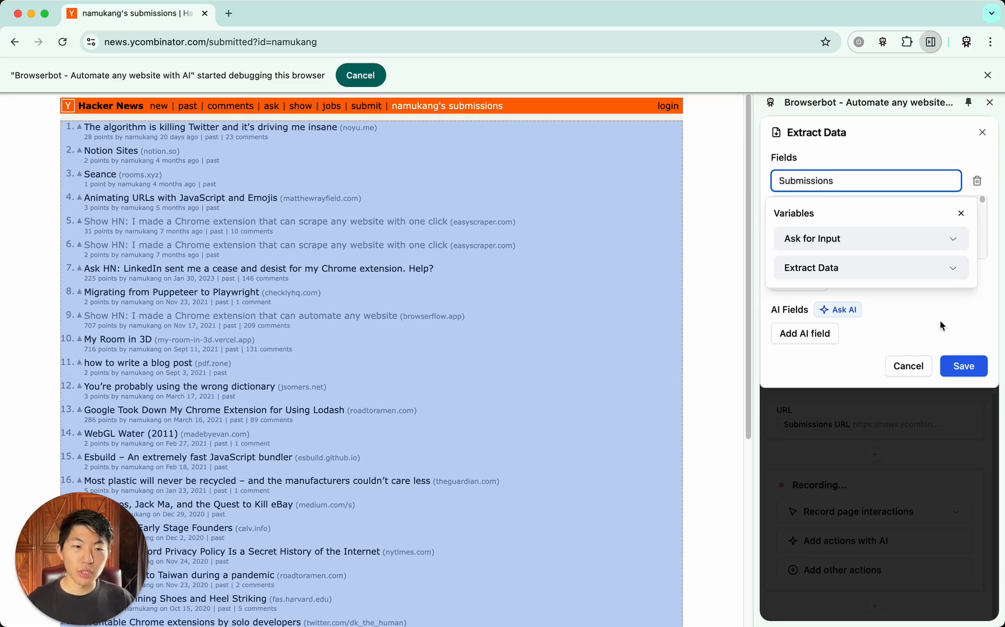
left_click(979, 371)
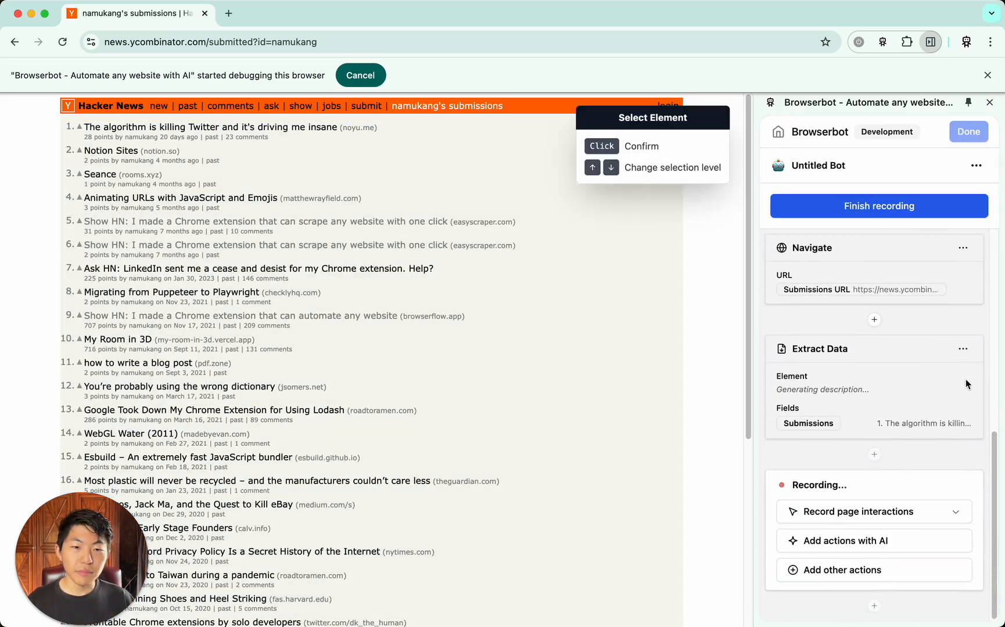
Add a Navigate action that uses the Comments URL variable from the profile extraction as its URL
left_click(844, 570)
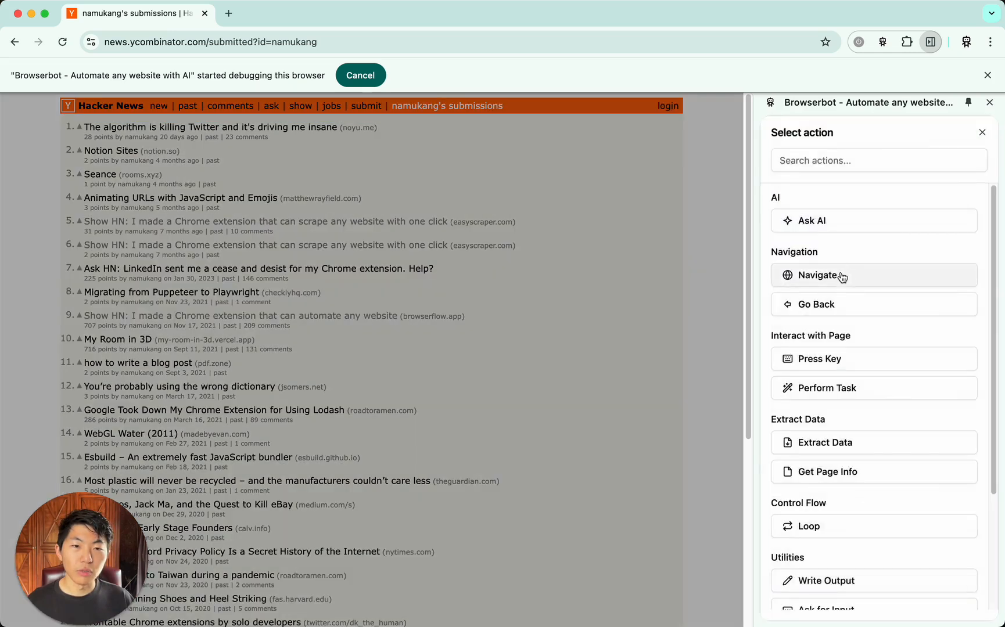
left_click(843, 277)
left_click(860, 181)
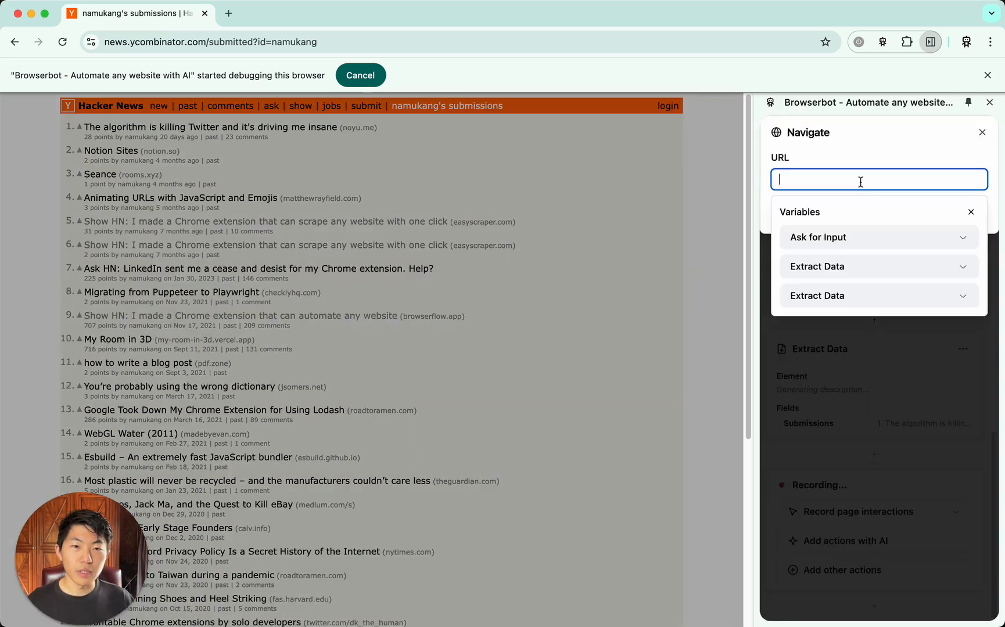
left_click(875, 268)
scroll(874, 360, "down", 1)
scroll(875, 360, "down", 3)
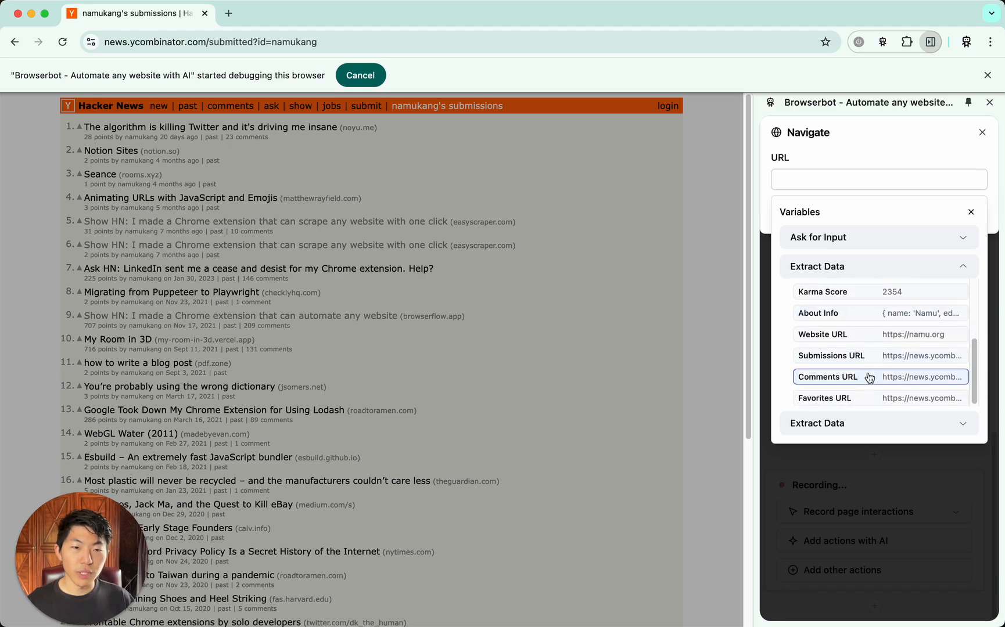
left_click(870, 377)
left_click(999, 218)
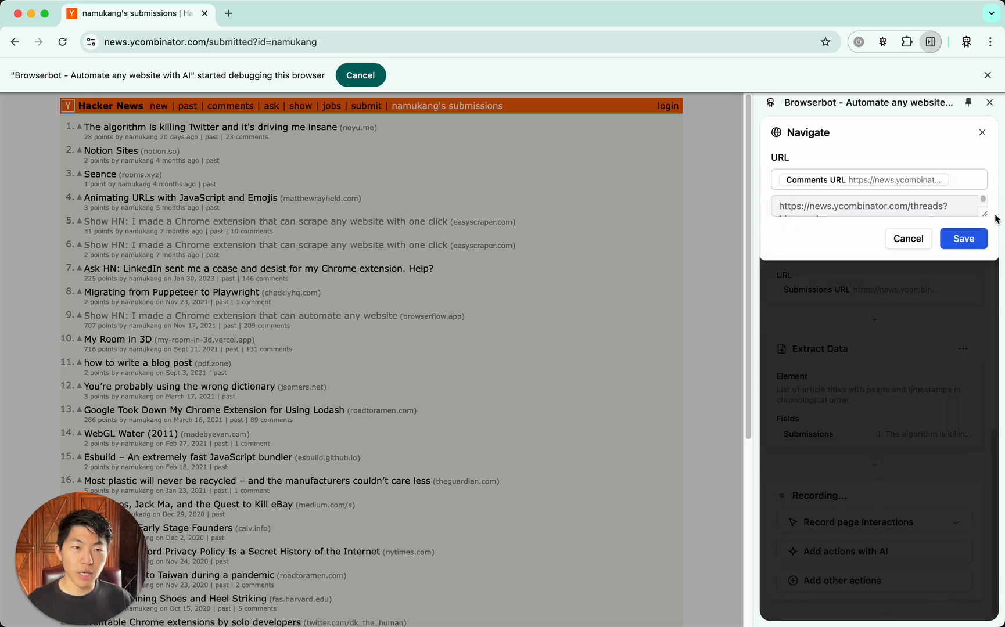
left_click(973, 240)
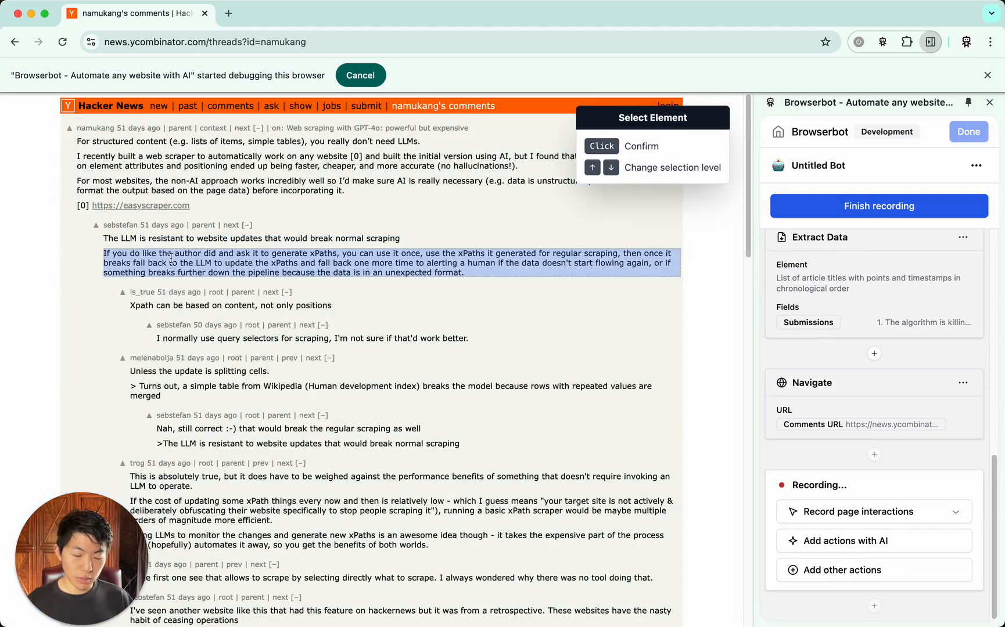
Add an Extract Data action for the entire comments page content with one field named Comments, and save it
key("Up")
key("Up")
key("Up")
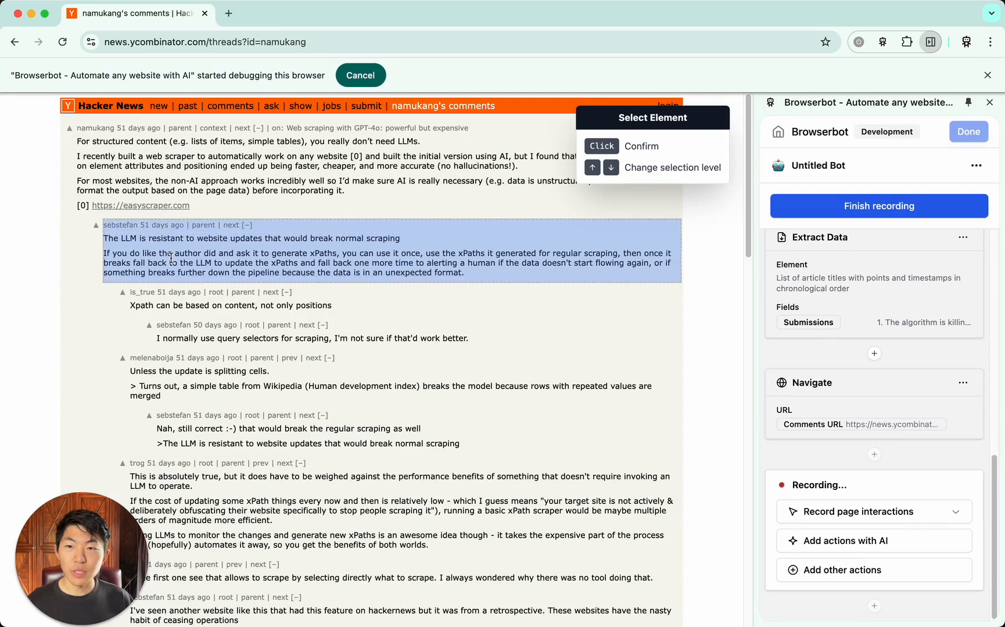
key("Up")
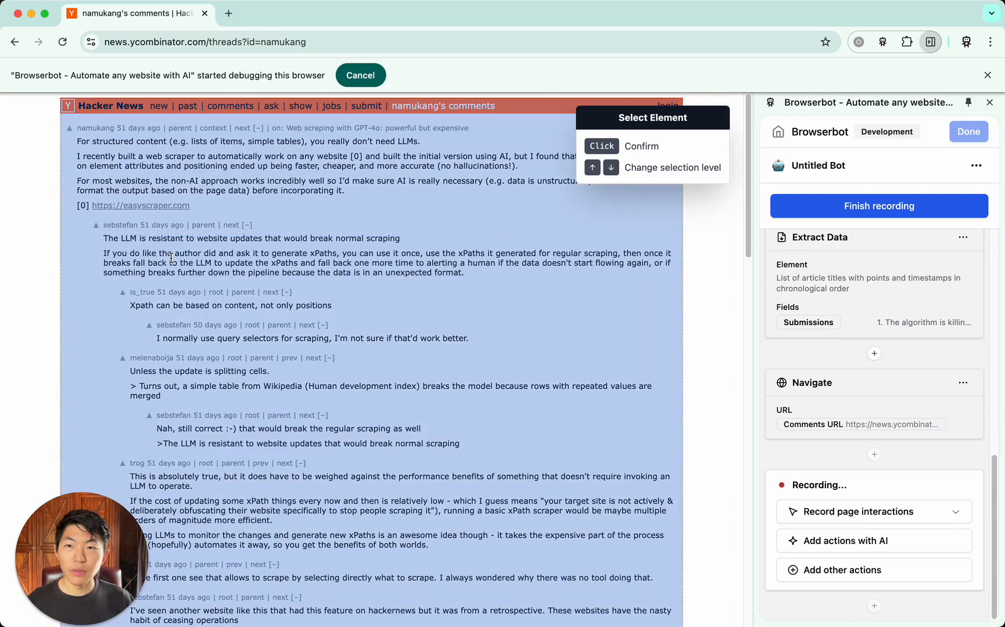
left_click(171, 258)
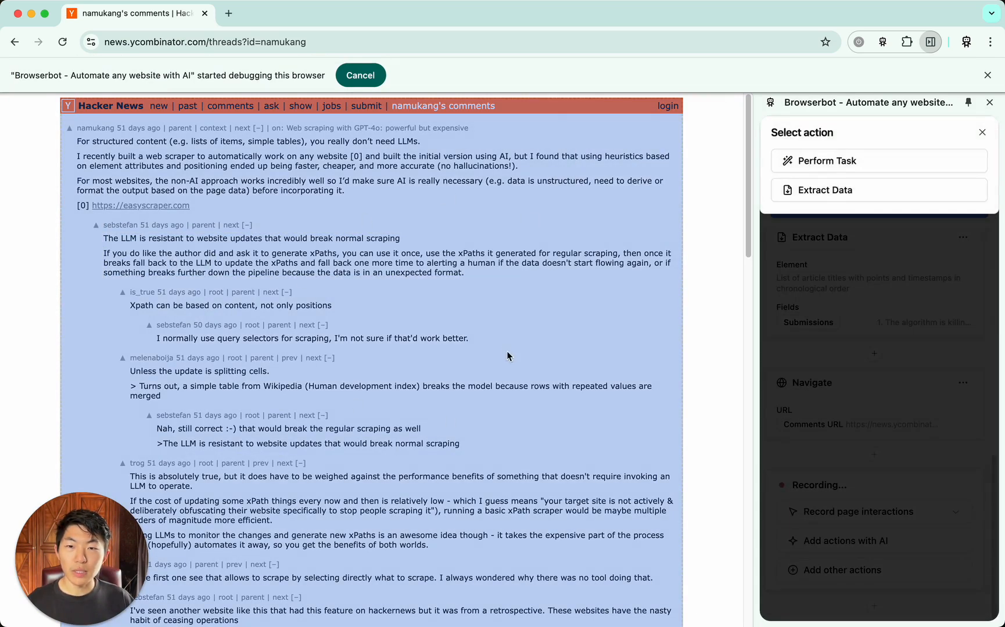
scroll(515, 352, "down", 6)
scroll(514, 352, "up", 6)
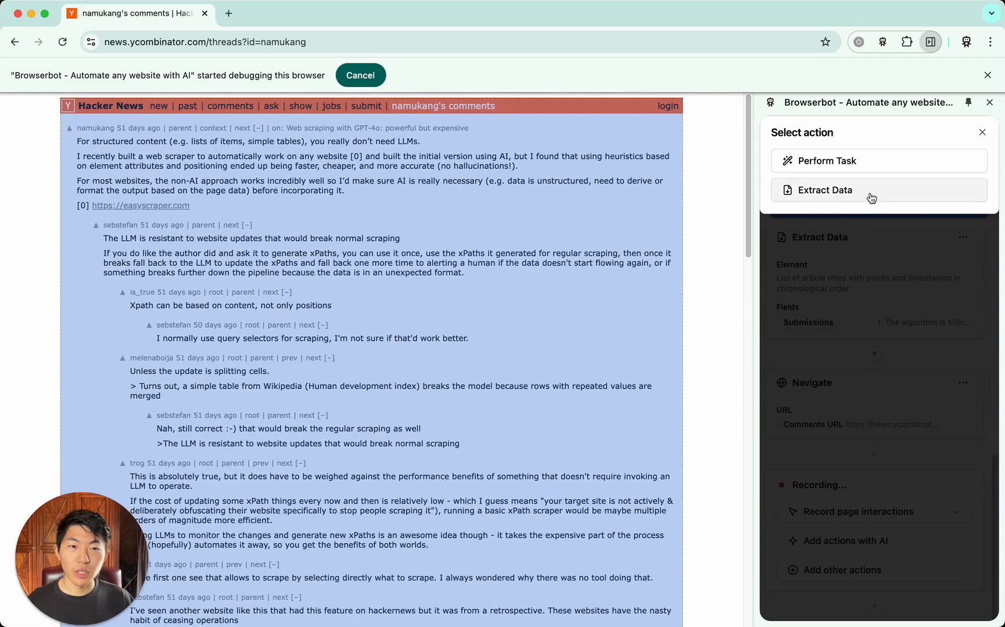
left_click(871, 198)
left_click(801, 213)
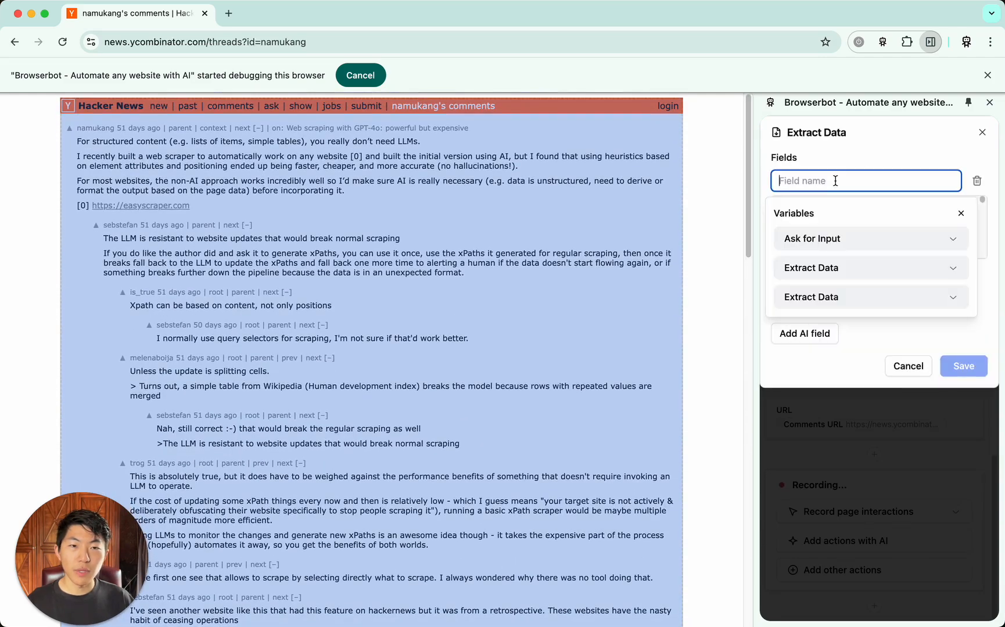
type("Comments")
left_click(874, 156)
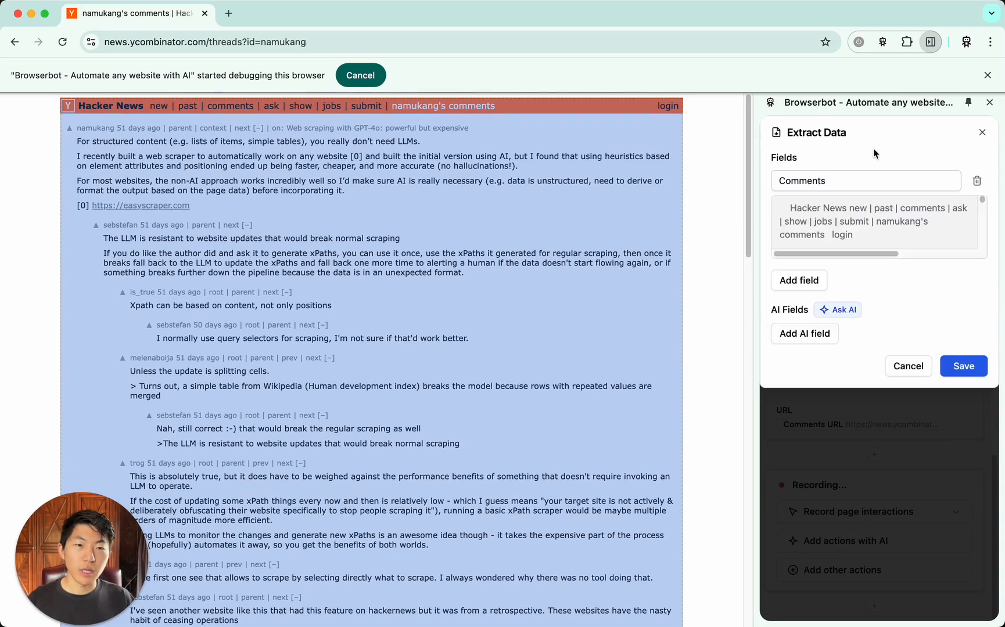
left_click(961, 369)
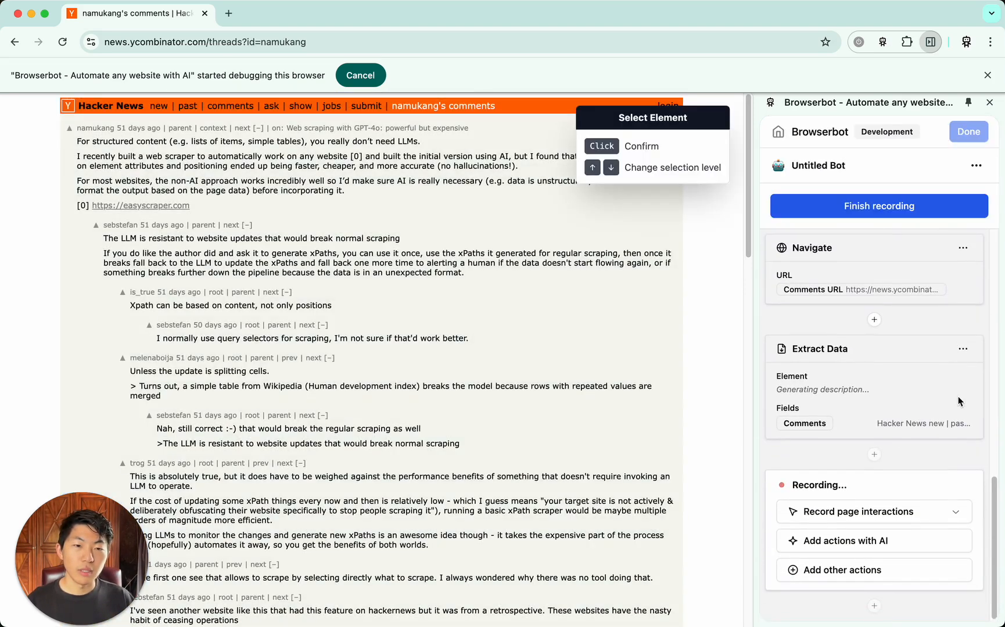
Add an Ask AI action with the instructions "Roast this Hacker News user. Make it as harsh and spicy as possible. Keep it short."
left_click(905, 576)
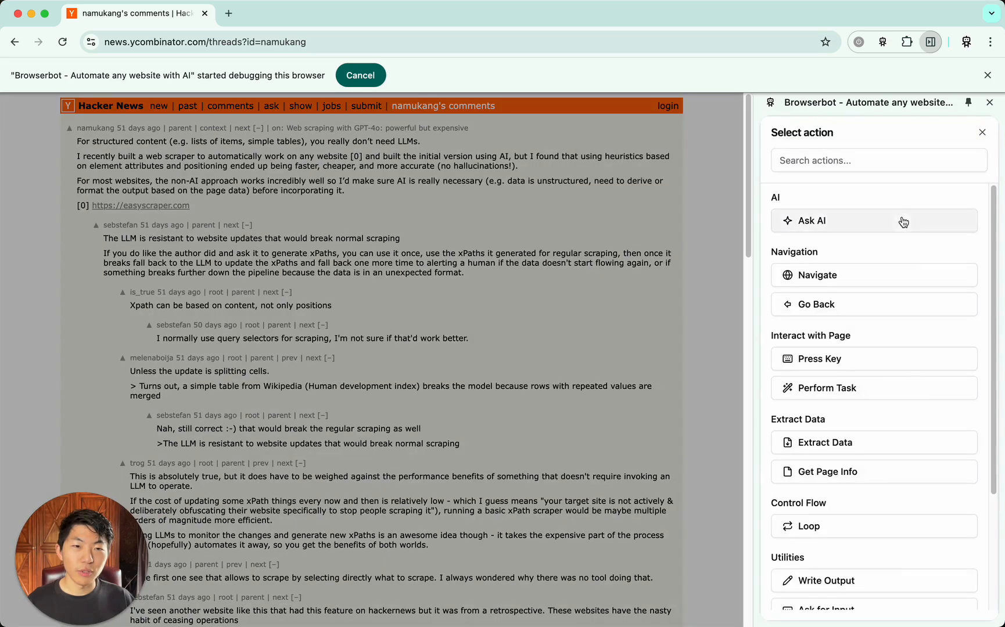
left_click(901, 221)
left_click(847, 200)
type("Roast thi")
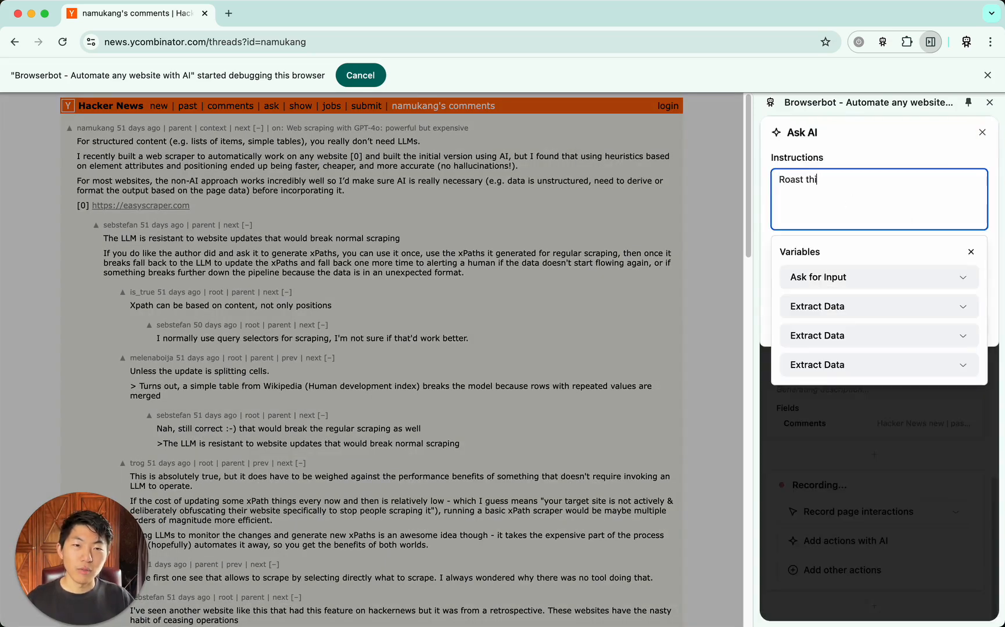
type("s Hacker News u")
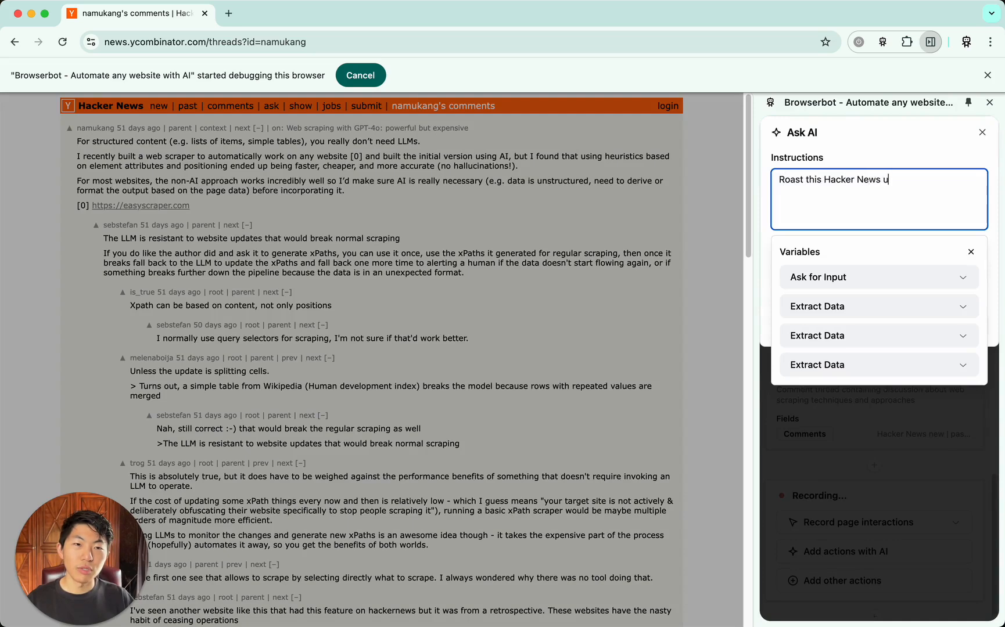
type("ser. Make it as ")
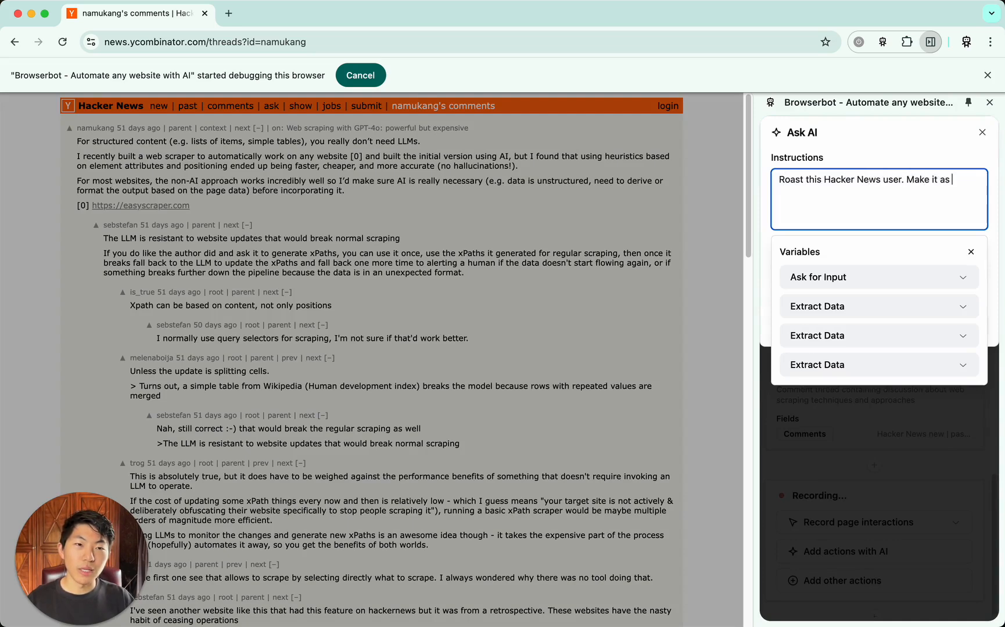
type("harsh and sp")
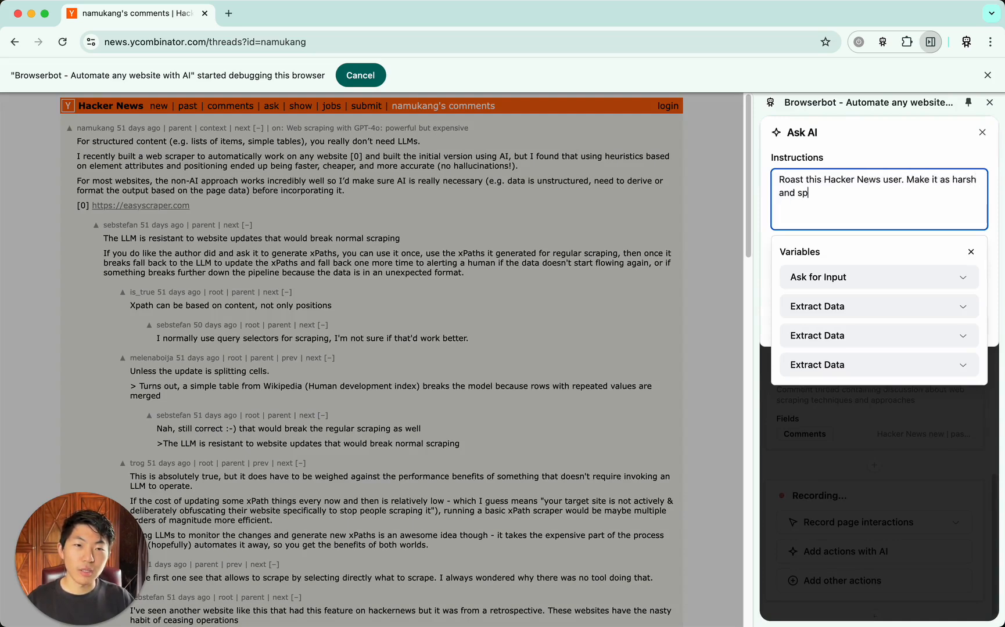
type("icy as possible. K")
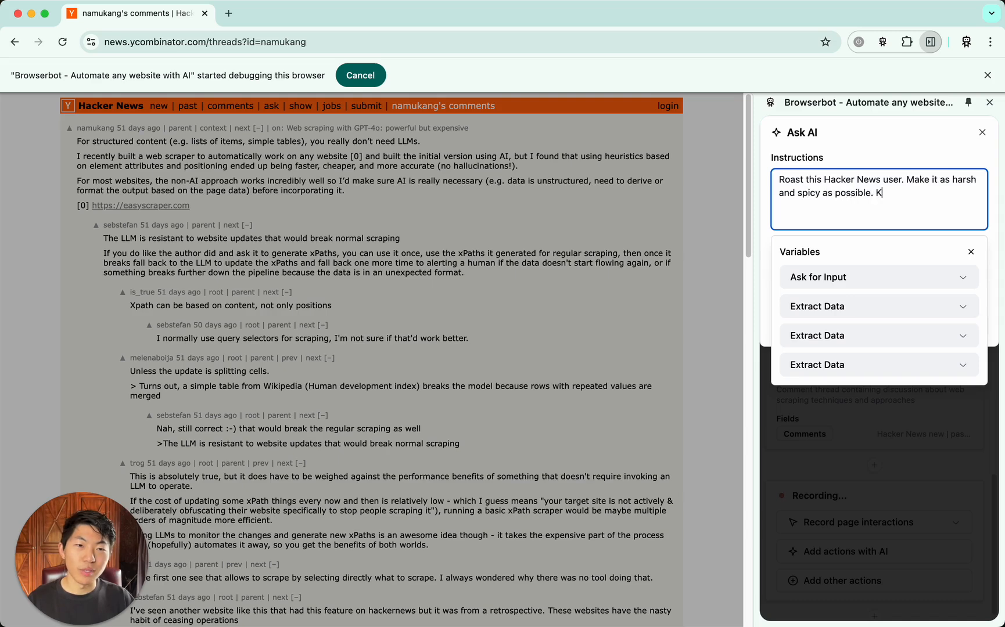
type("eep it shor")
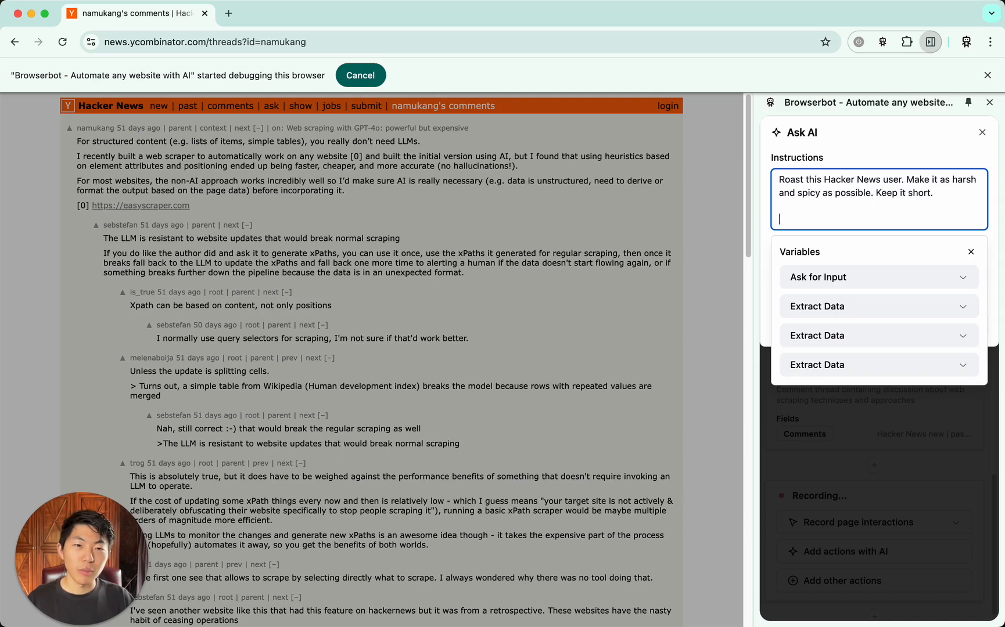
type("t.")
Append a <profile>…</profile> block to the Ask AI instructions, enclosing the whole Data variable from the profile extraction
key("Return")
key("Return")
type("<profile>")
key("Return")
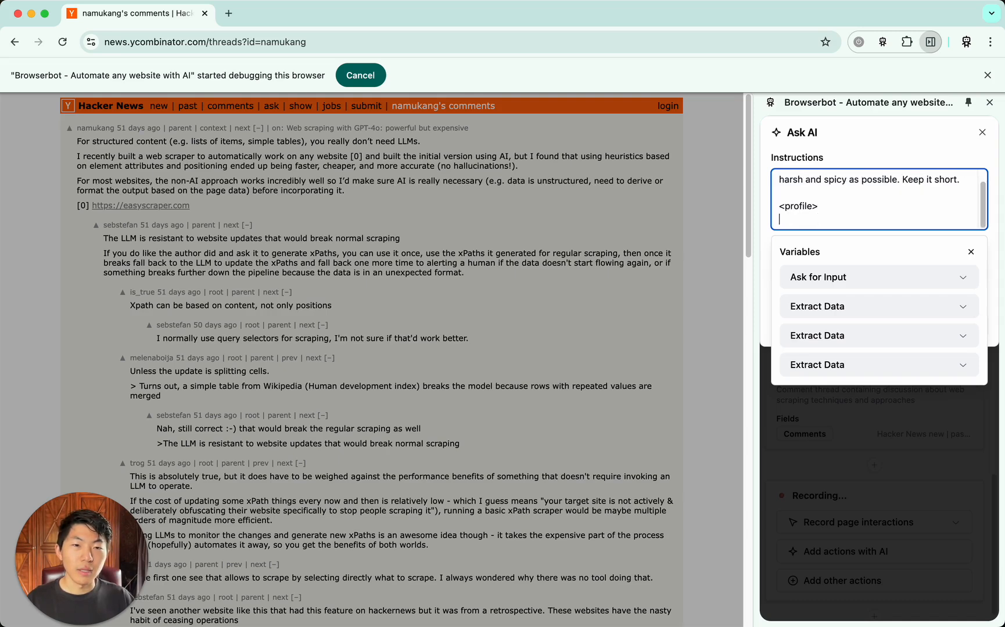
left_click(900, 317)
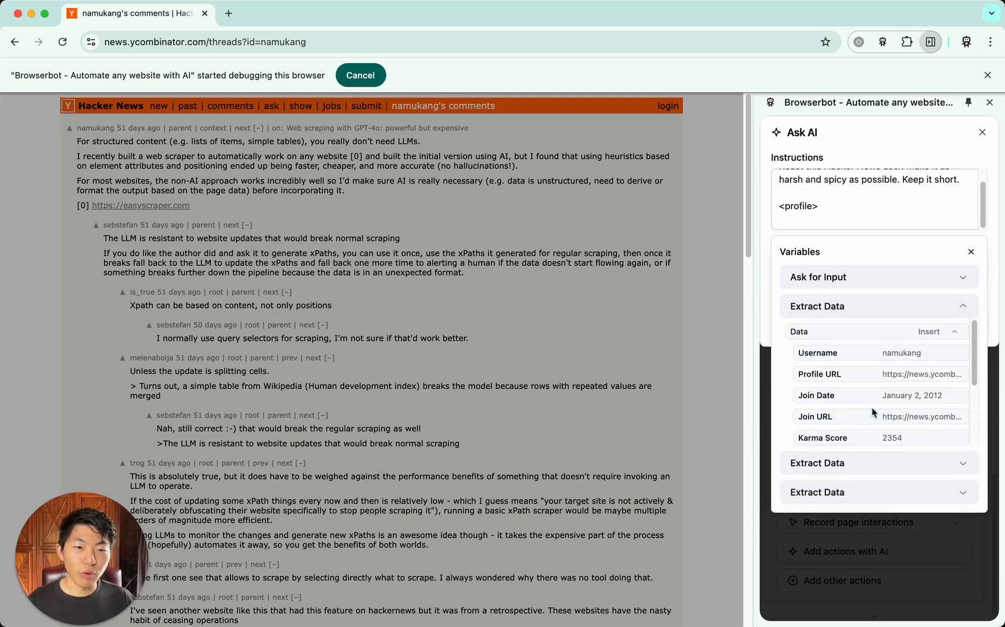
left_click(928, 332)
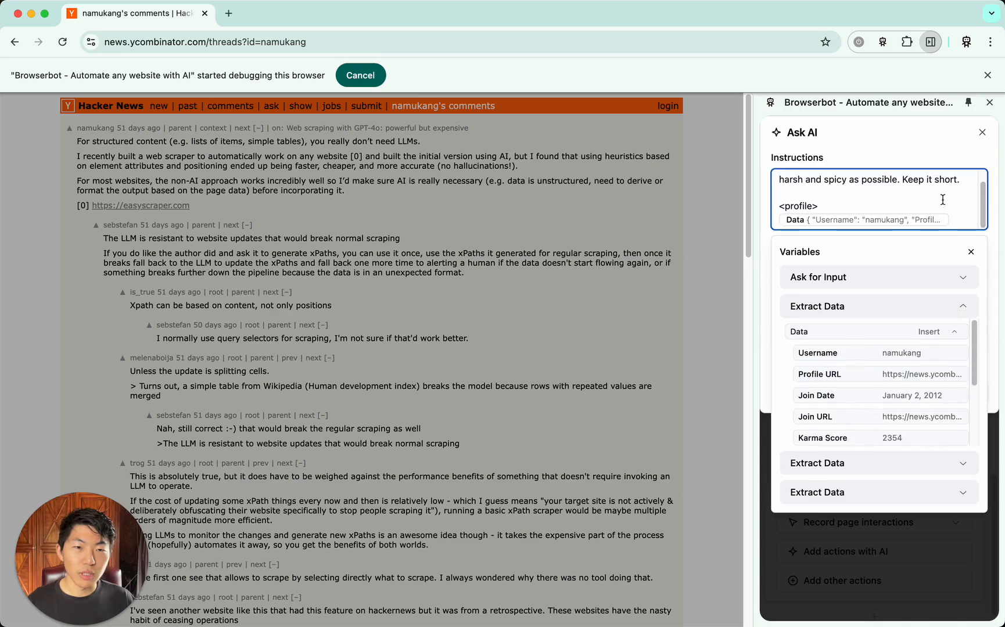
key("Return")
type("</prof")
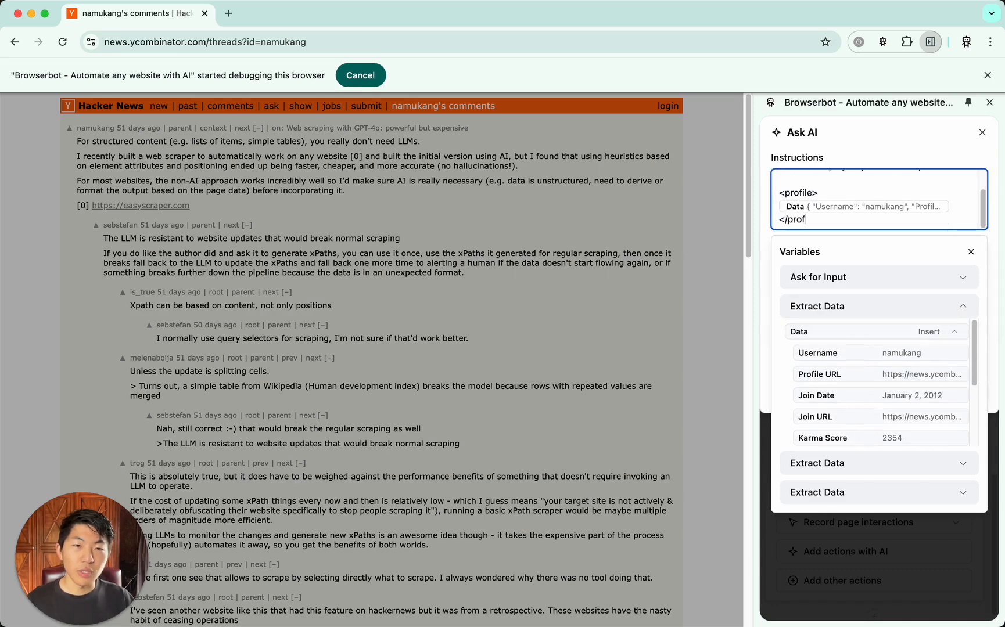
type("ile>")
Append a <submissions>…</submissions> block to the Ask AI instructions, enclosing the Submissions variable from the second extraction
key("Return")
key("Return")
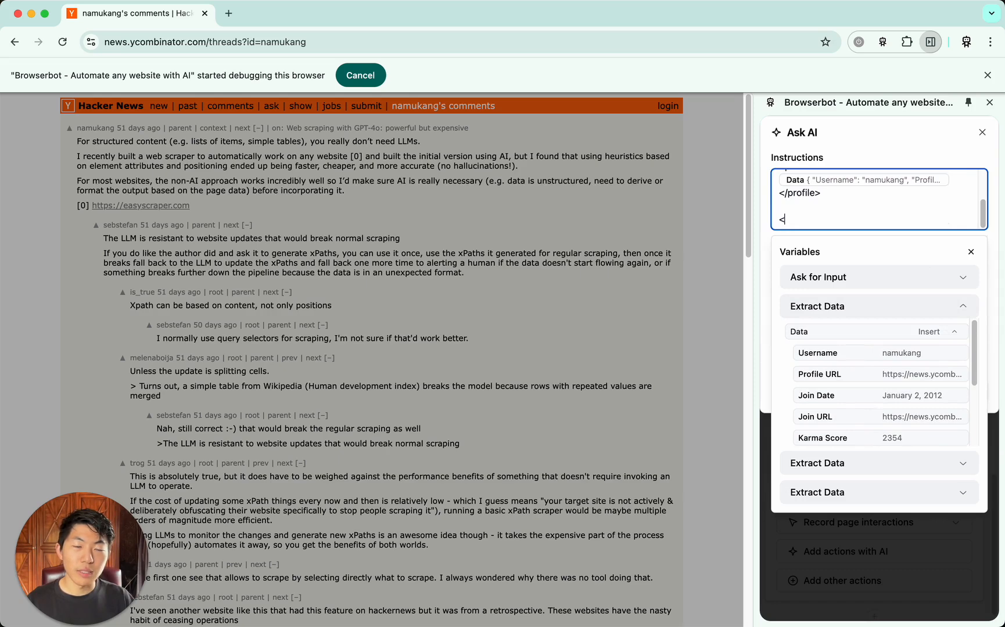
type("<su")
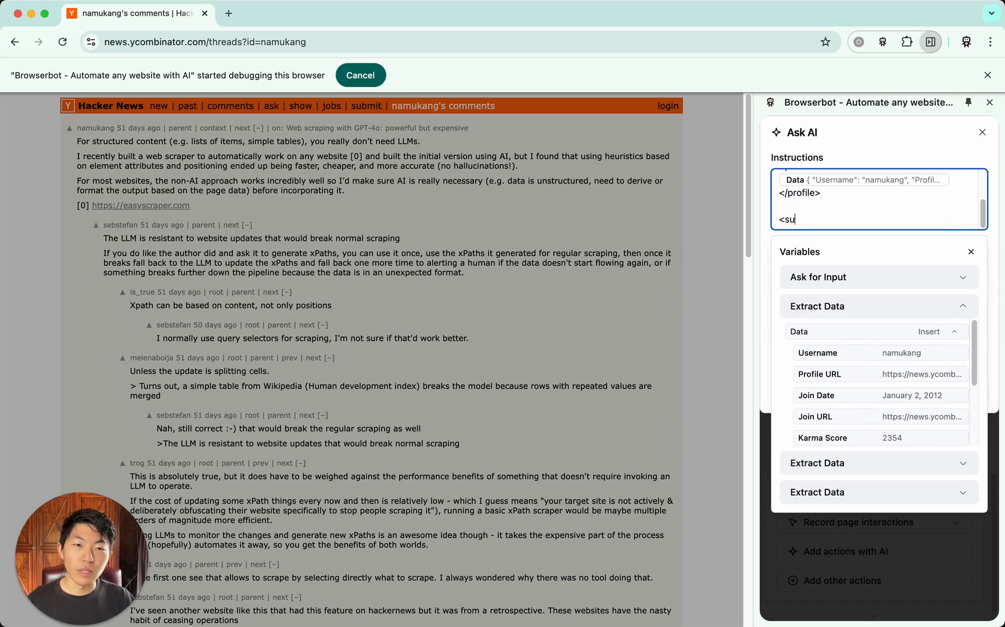
type("bmission")
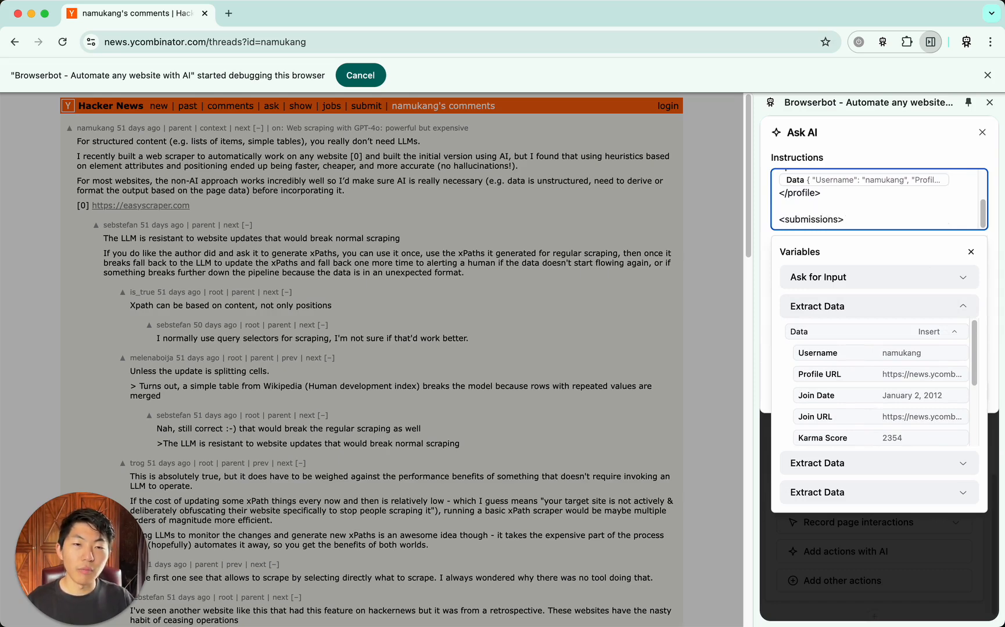
type("s>")
key("Return")
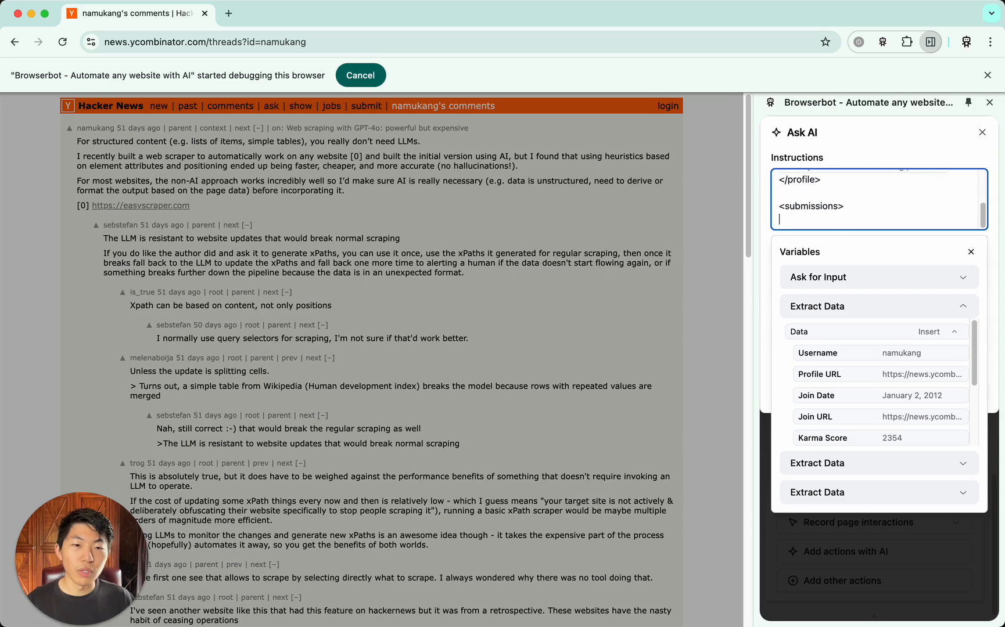
left_click(944, 311)
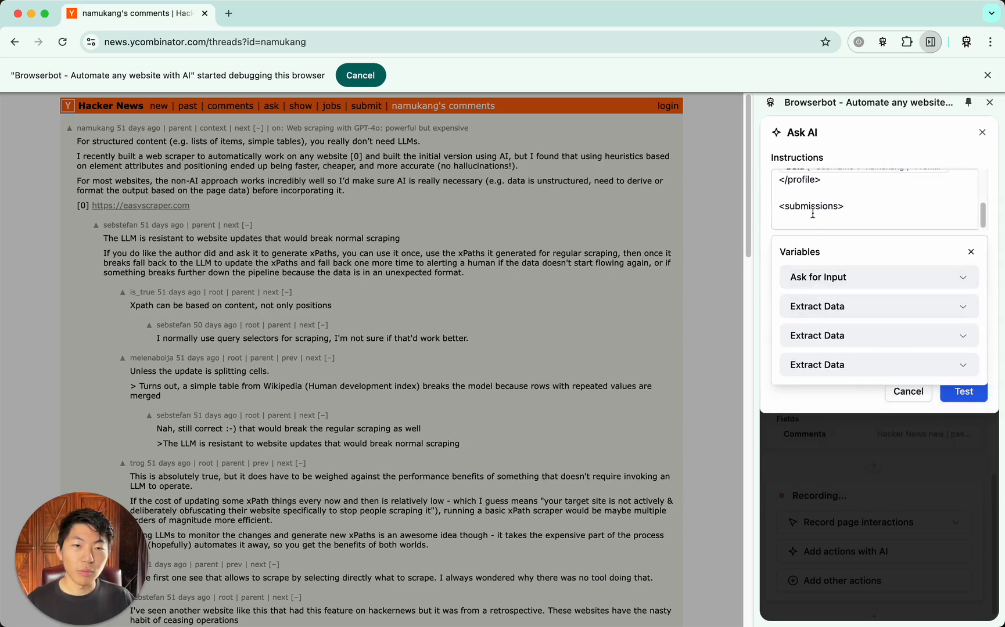
left_click(876, 341)
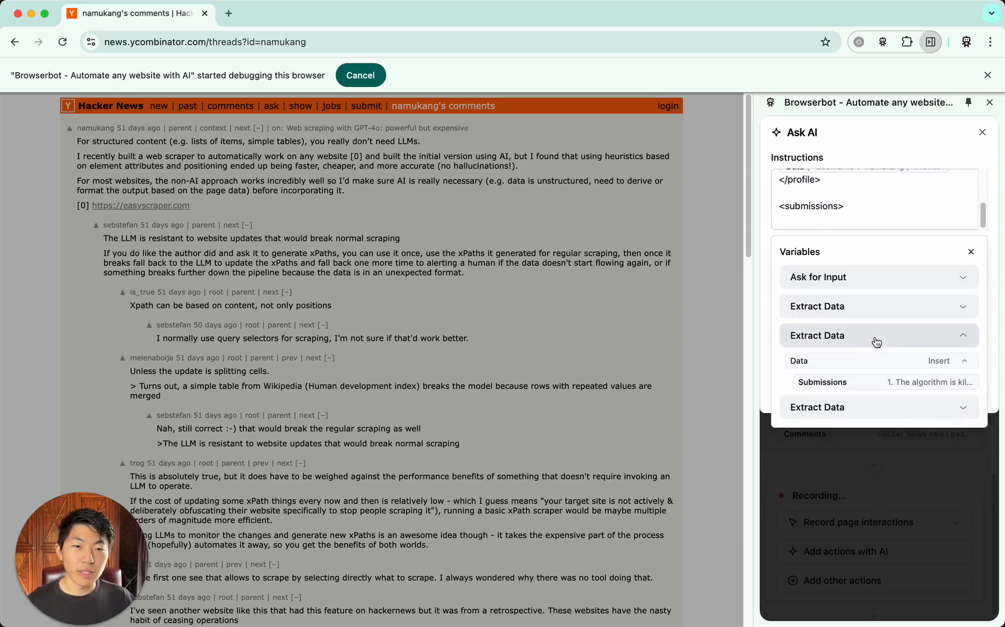
left_click(908, 385)
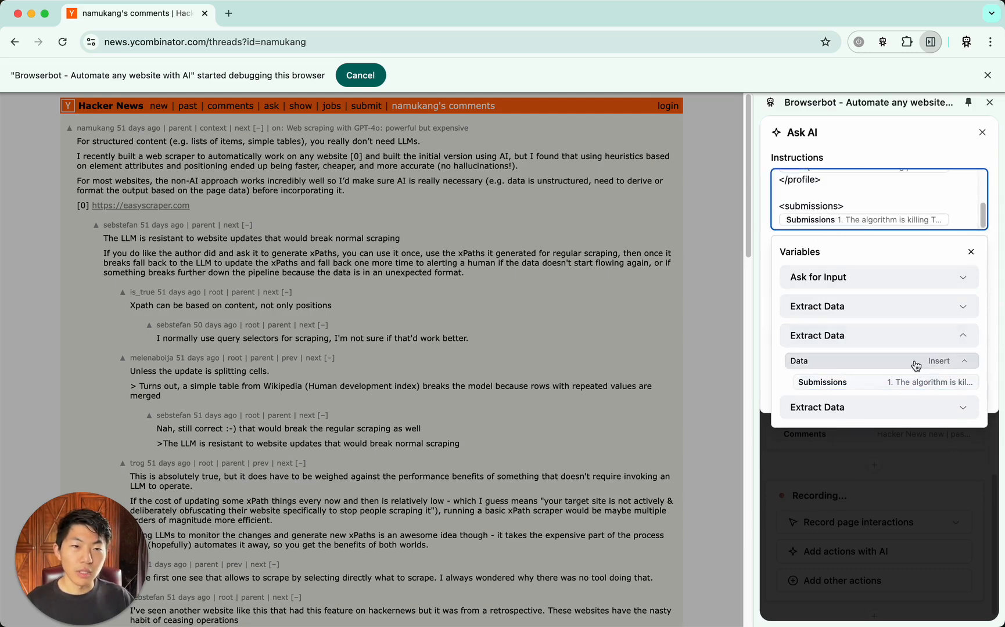
key("Return")
type("</s")
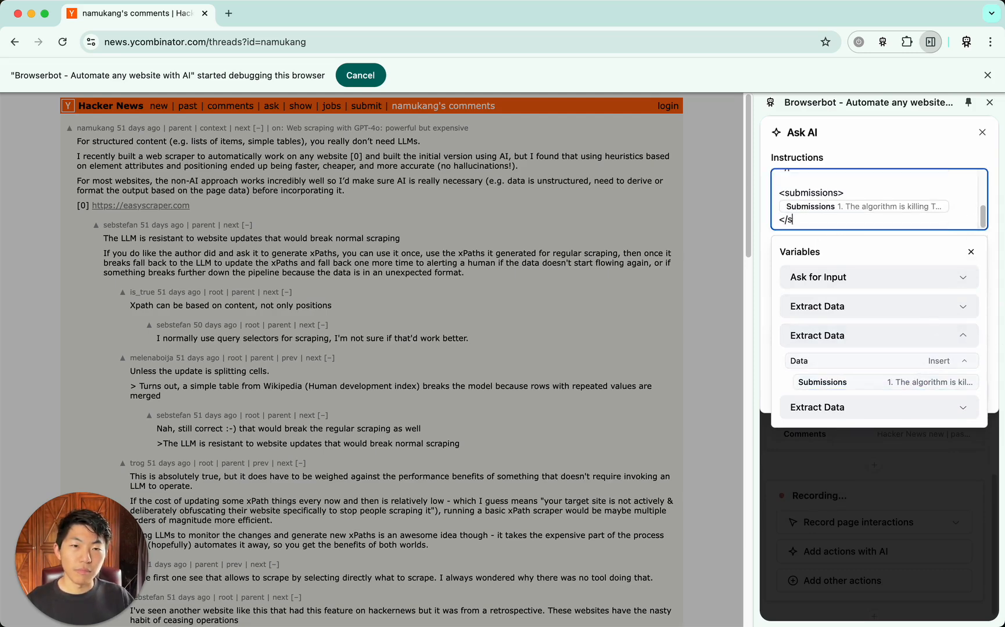
type("ubmissions>")
Append a <comments>…</comments> block to the instructions, enclosing the Comments variable from the last extraction, and close the variable list
key("Return")
key("Return")
type("<co")
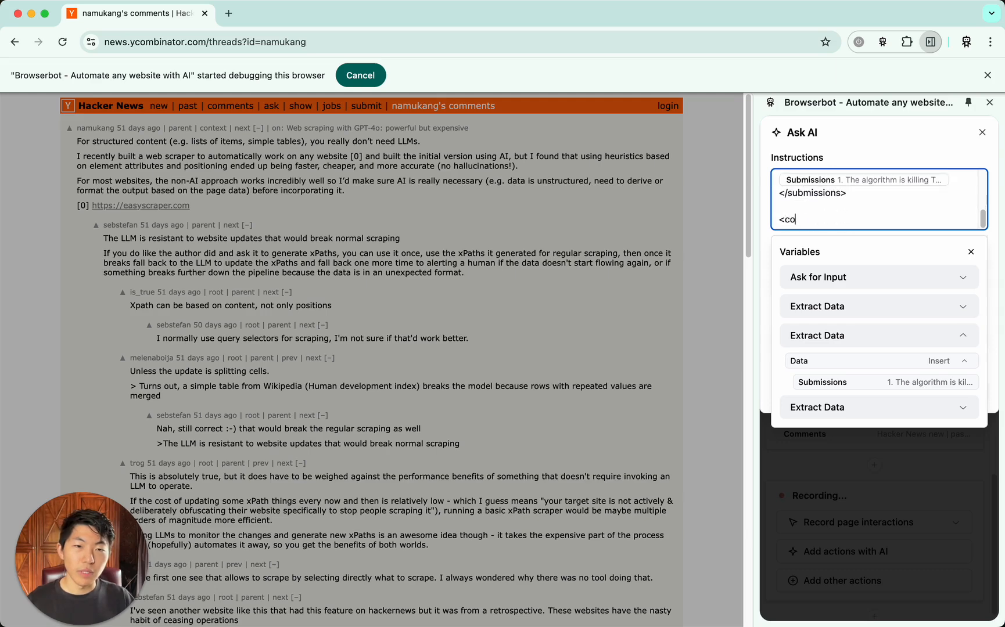
type("mments>")
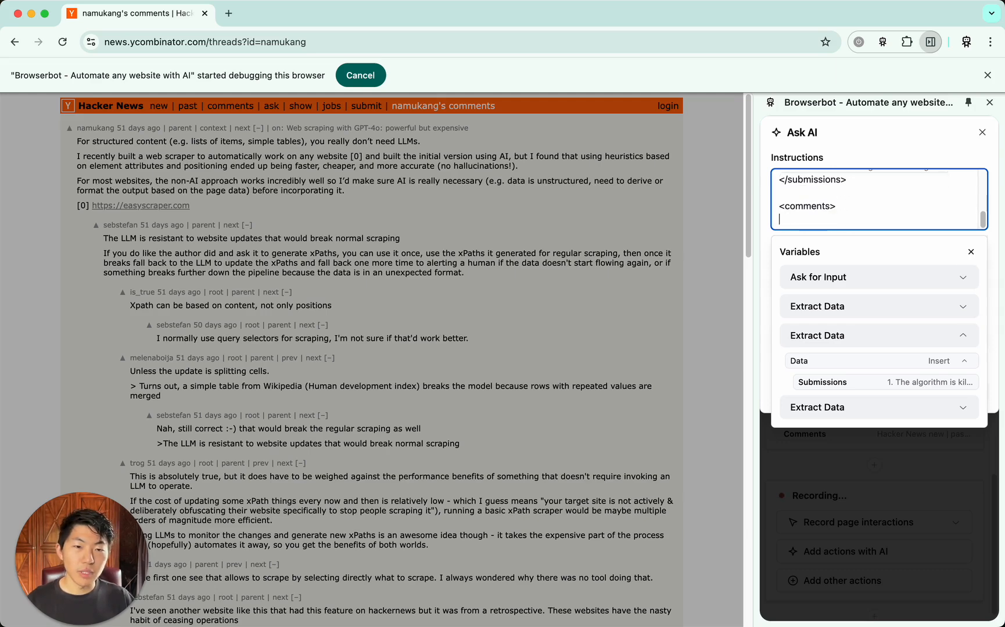
left_click(906, 407)
left_click(897, 411)
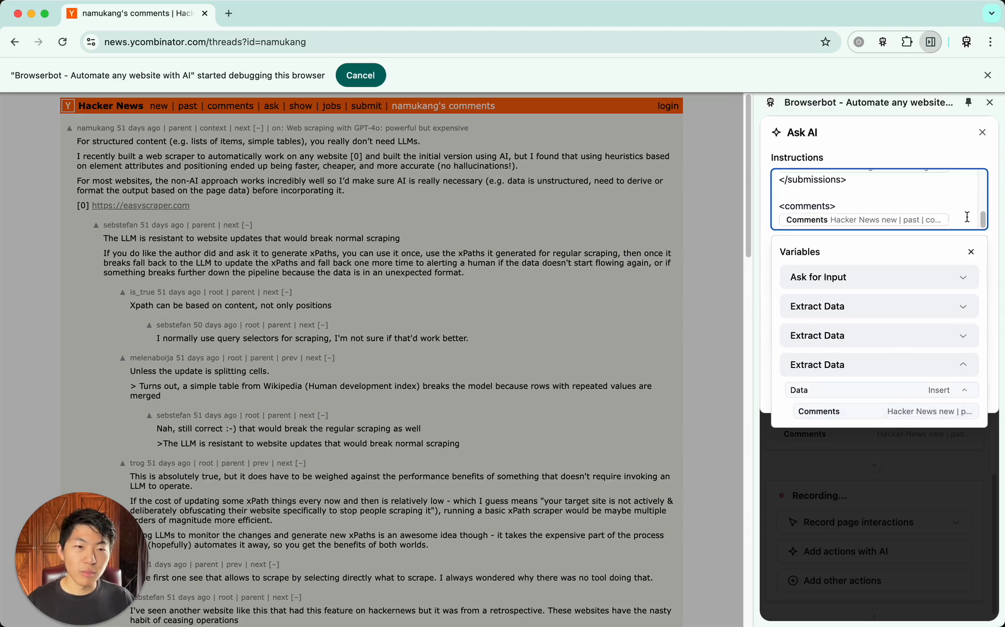
key("Return")
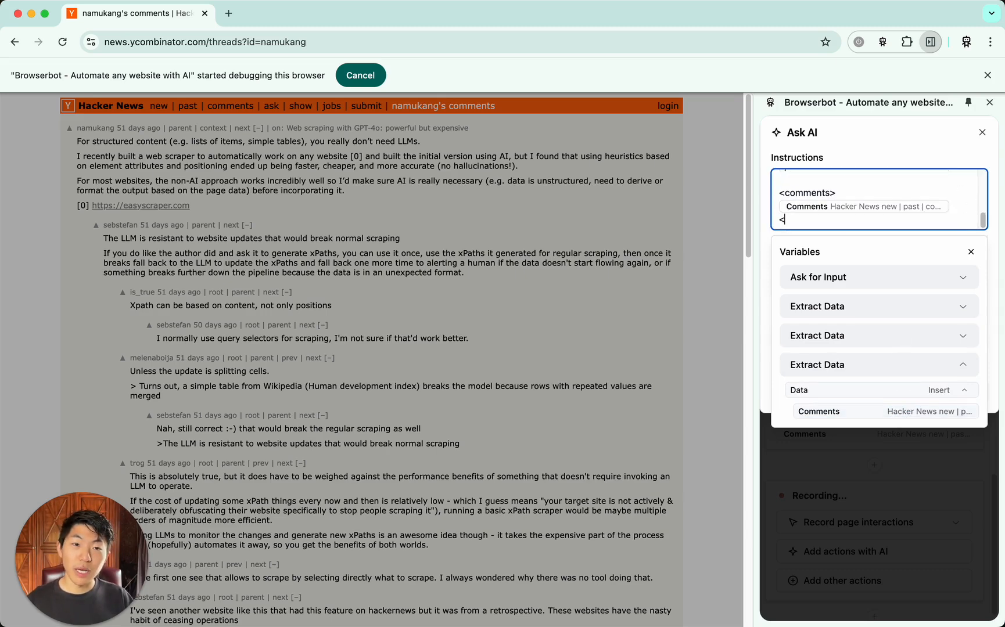
type("</comments>")
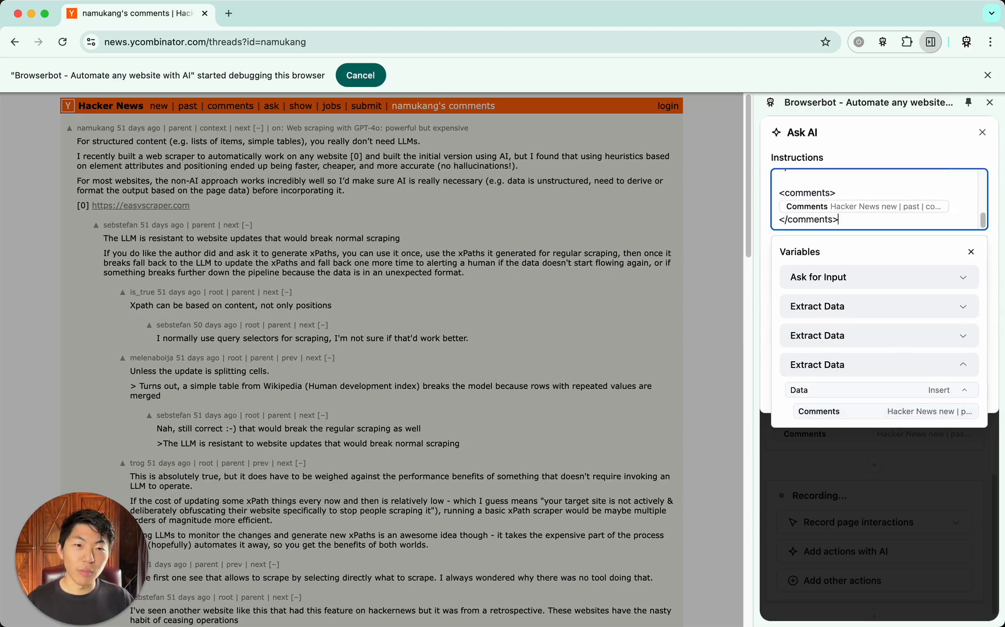
left_click(970, 252)
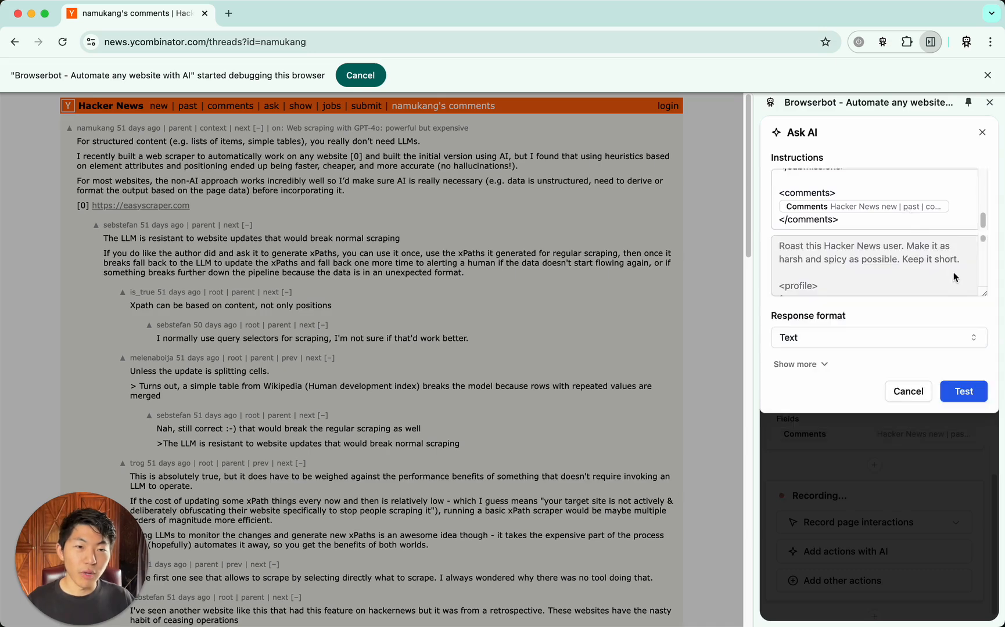
Enlarge the prompt preview and examine how the profile, submissions and comments blocks are filled with the extracted data
left_click_drag(989, 299, 989, 472)
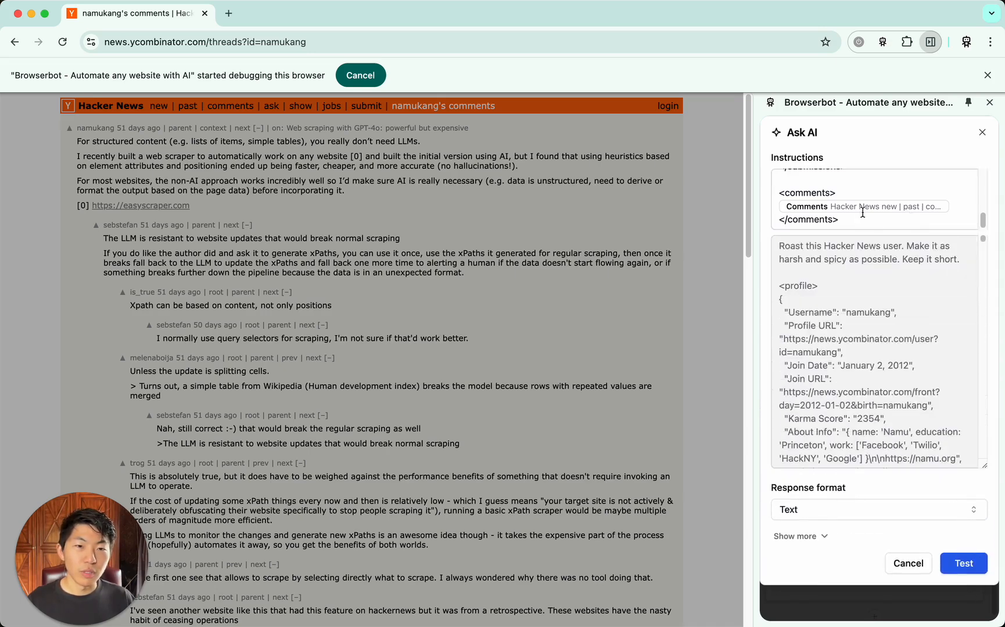
scroll(861, 213, "up", 2)
scroll(862, 213, "up", 3)
scroll(861, 213, "down", 2)
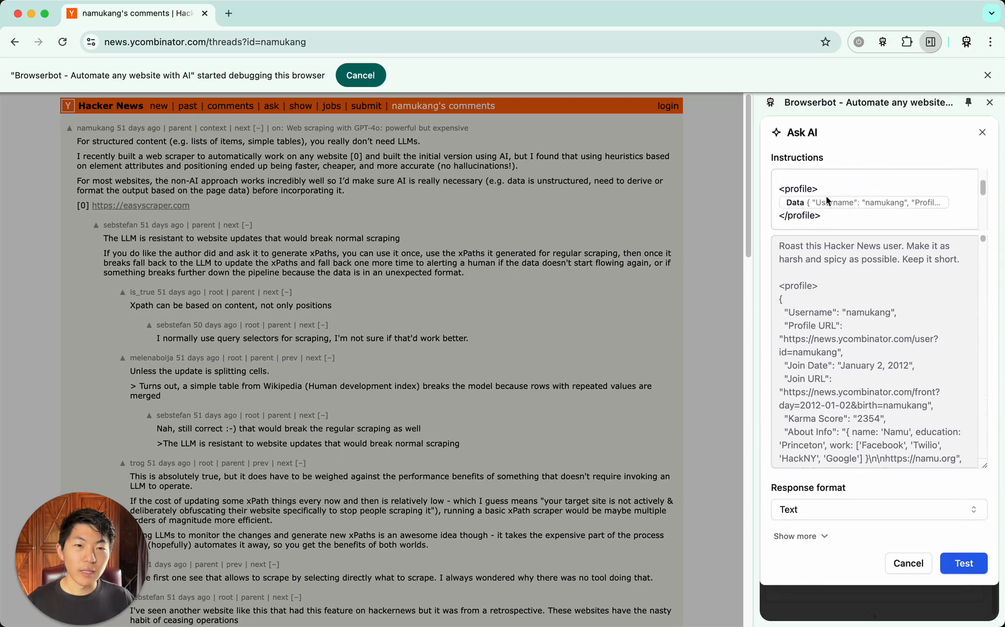
scroll(874, 206, "down", 2)
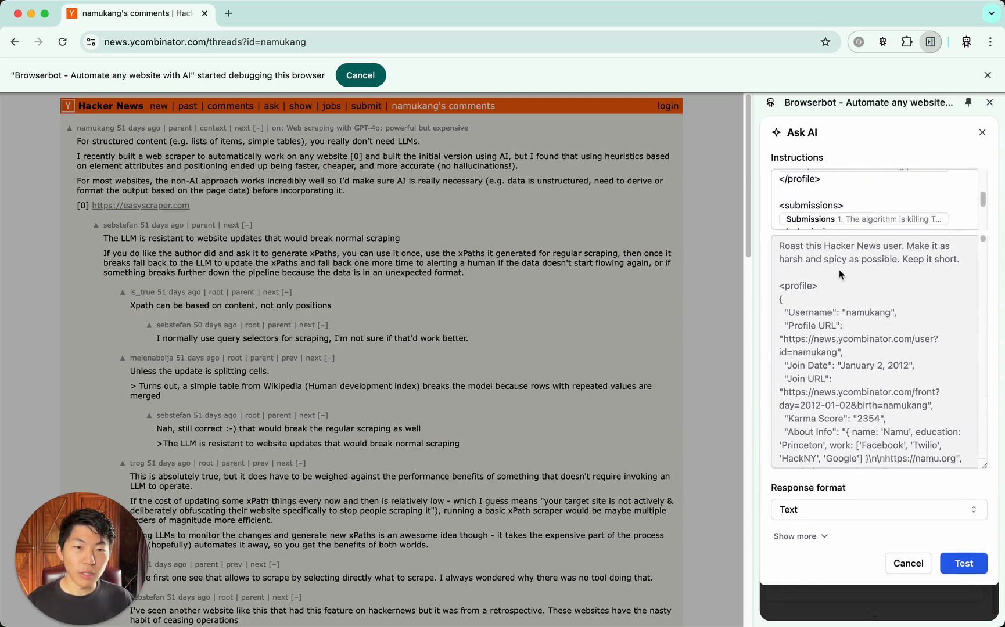
scroll(874, 291, "down", 10)
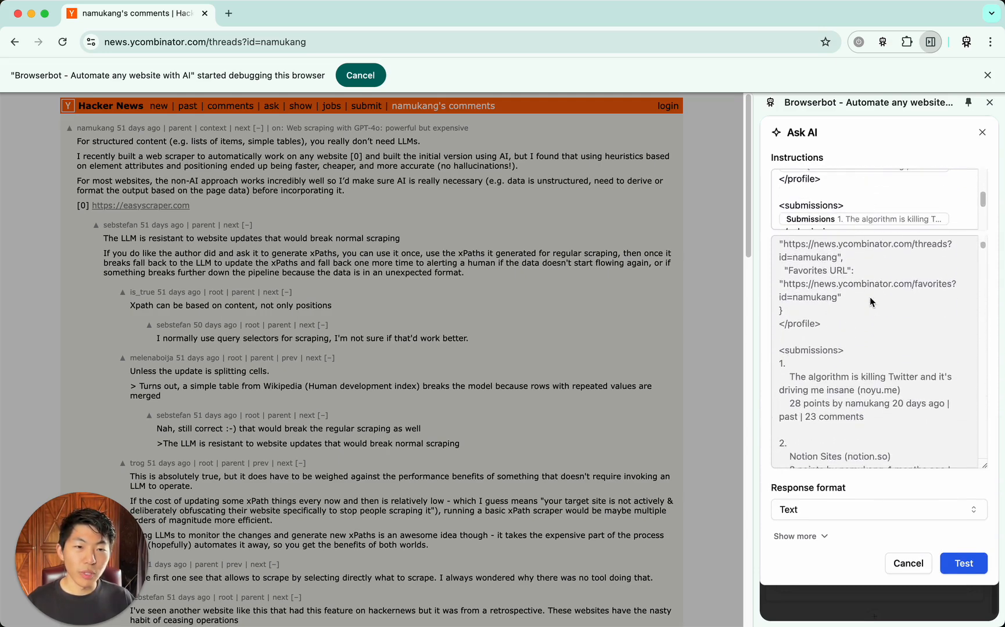
scroll(870, 301, "down", 15)
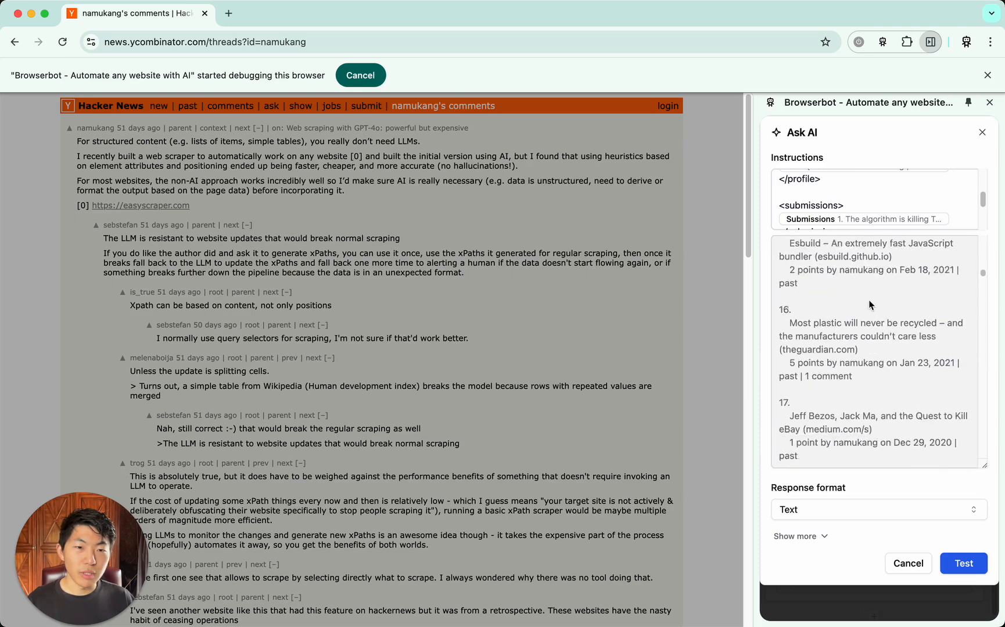
mouse_move(982, 304)
left_mouse_down()
mouse_move(980, 417)
mouse_move(978, 287)
mouse_move(980, 310)
mouse_move(979, 302)
mouse_move(969, 312)
left_mouse_up()
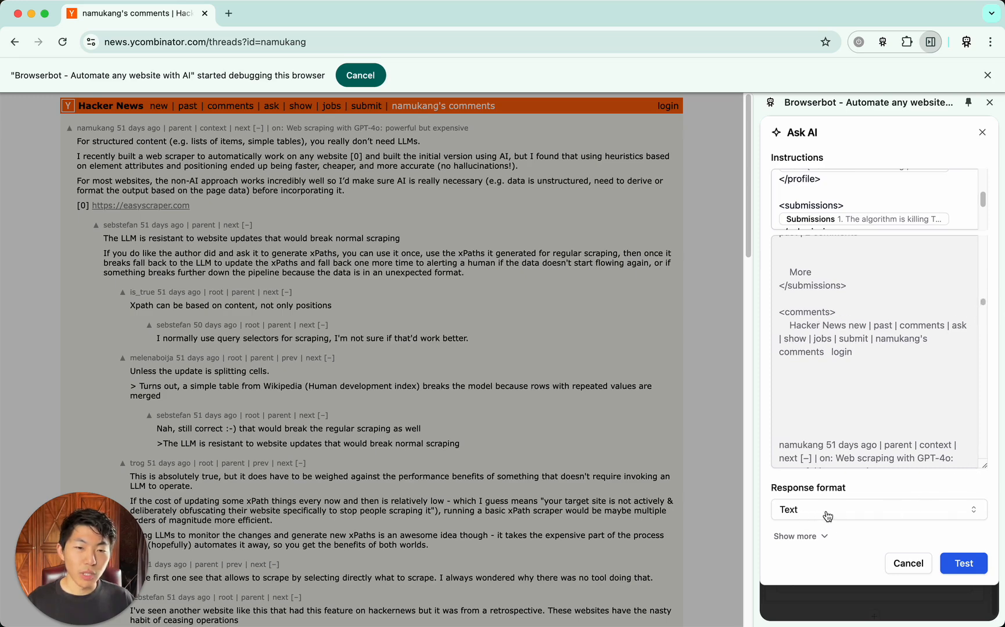
Shrink the prompt preview, reveal the AI model setting, and run a test of the Ask AI action
left_click_drag(983, 464, 984, 318)
left_click(818, 389)
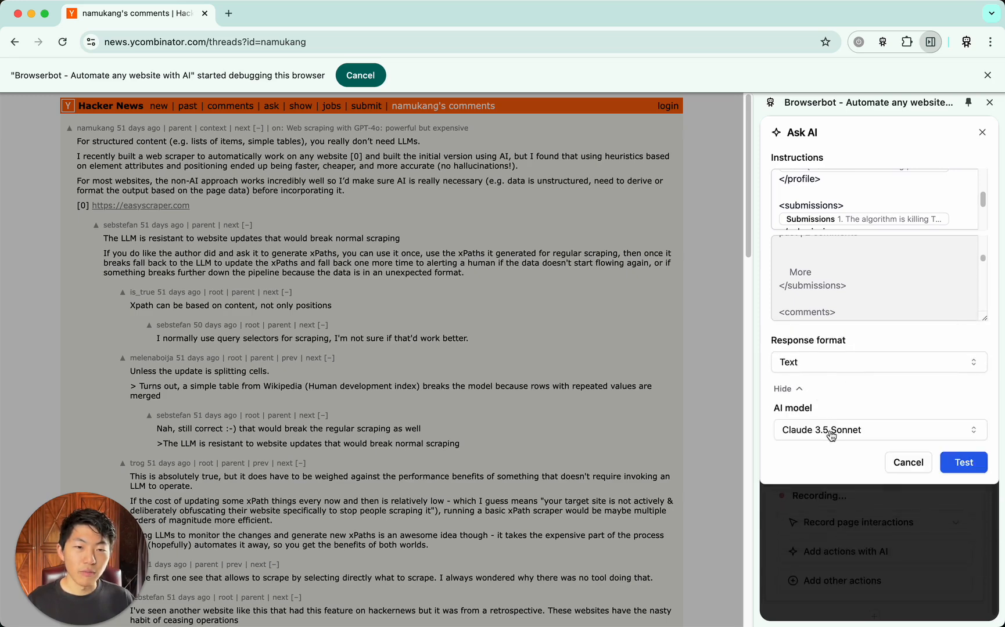
left_click(970, 469)
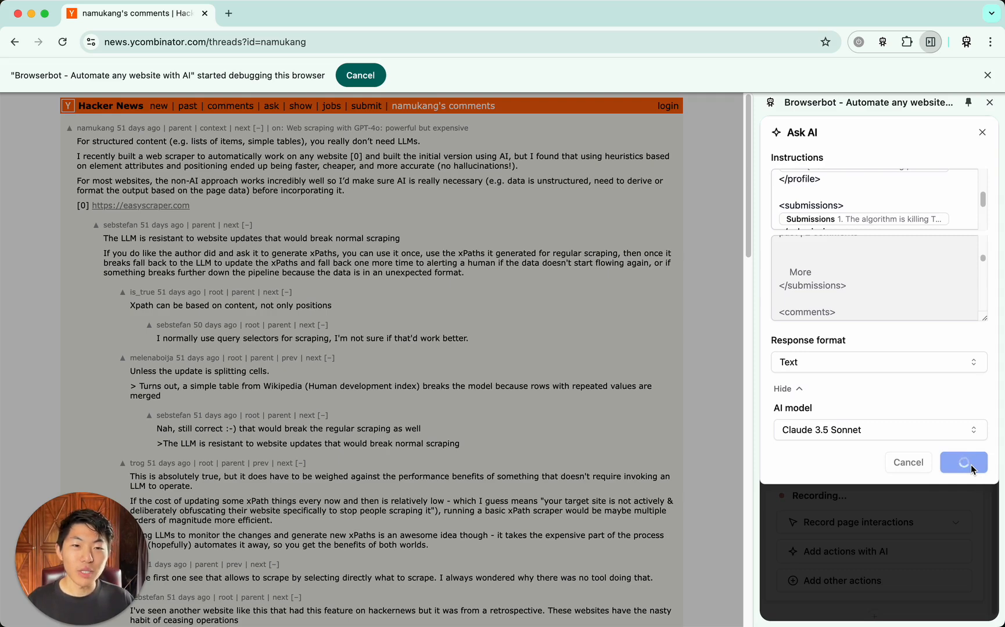
scroll(853, 272, "up", 5)
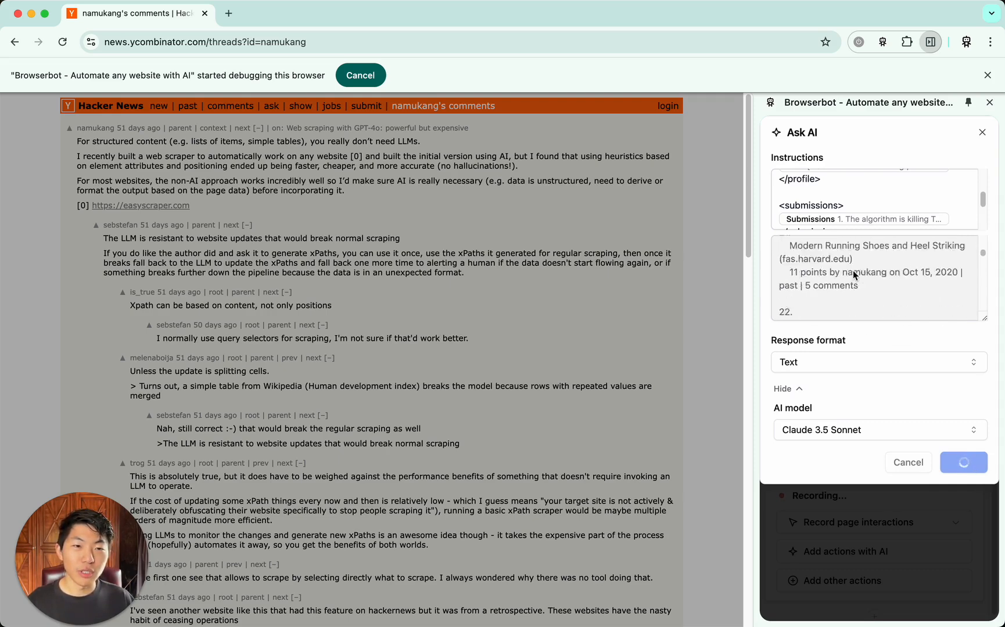
scroll(852, 270, "up", 4)
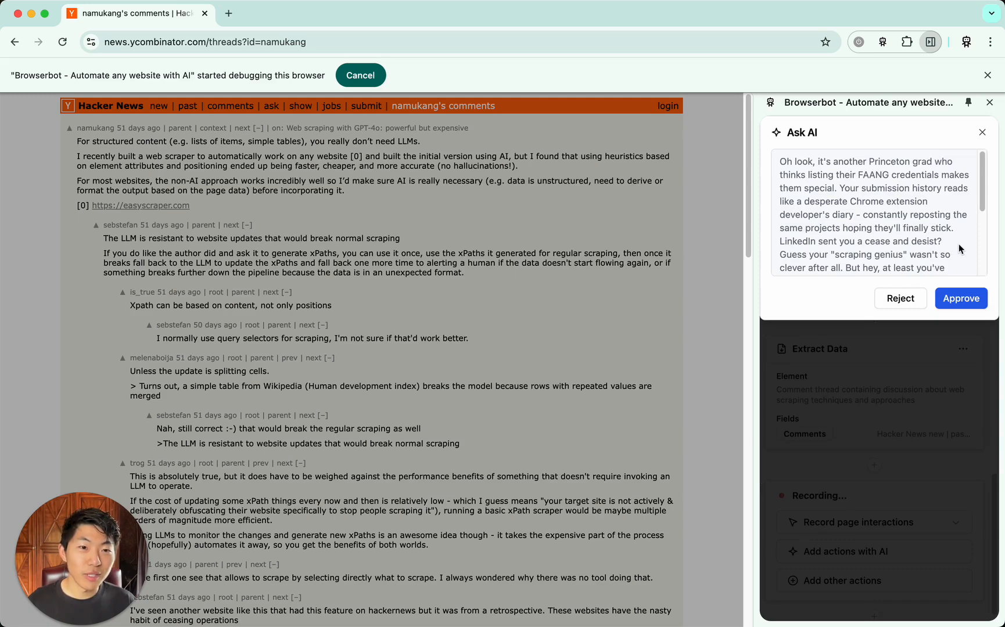
Read the generated roast through to its end and approve it as the Ask AI output
scroll(959, 244, "down", 1)
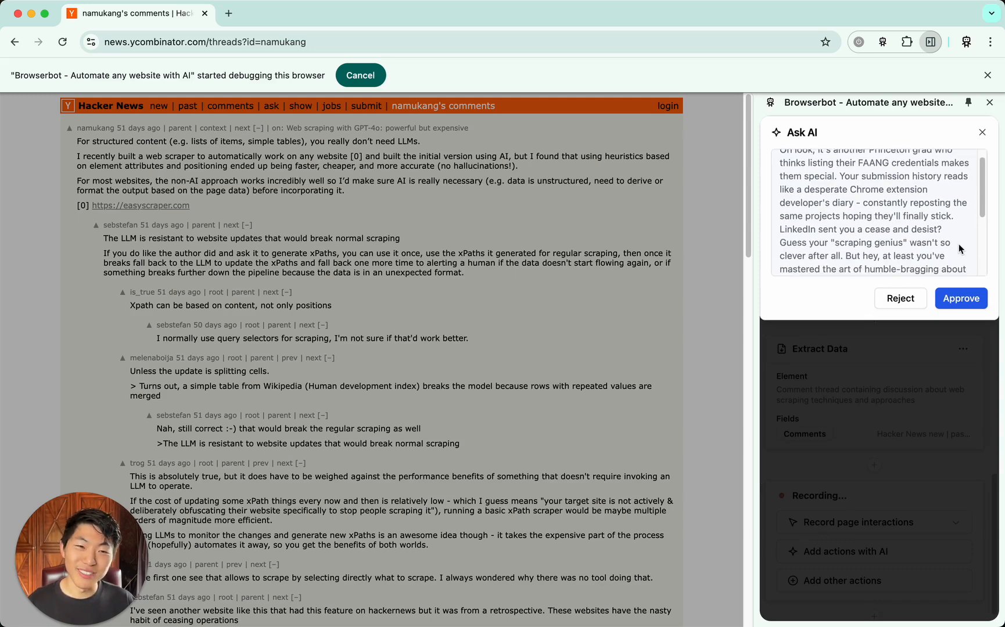
scroll(959, 248, "down", 1)
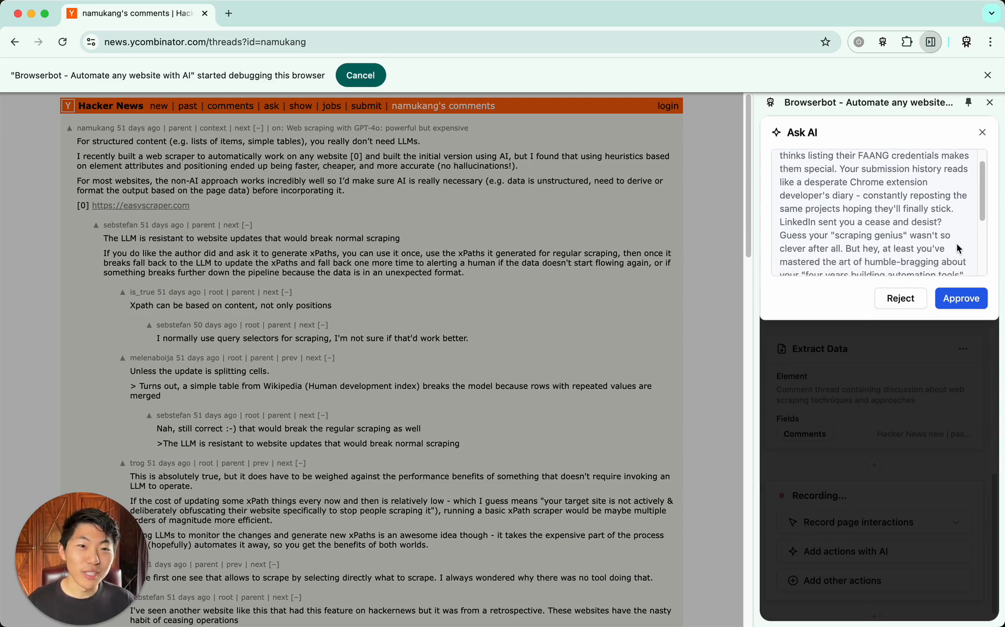
scroll(959, 248, "down", 2)
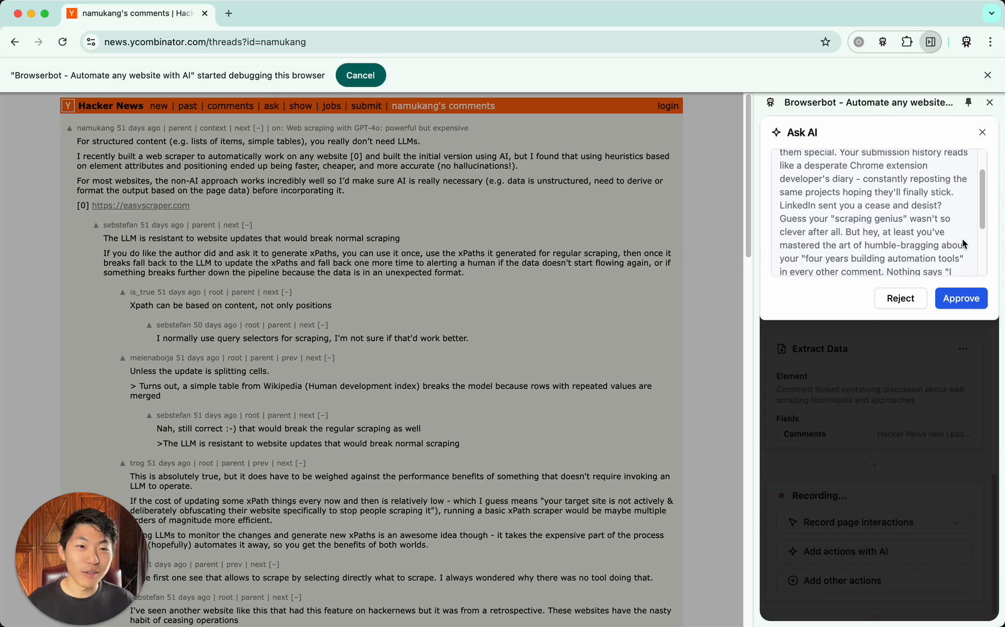
scroll(968, 237, "down", 1)
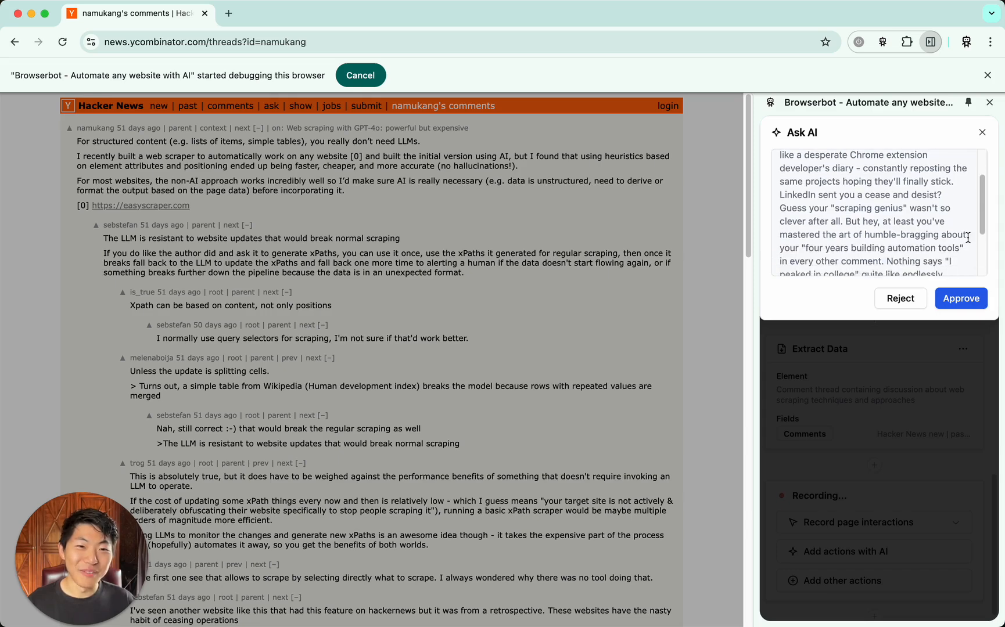
scroll(968, 238, "down", 1)
scroll(968, 237, "down", 1)
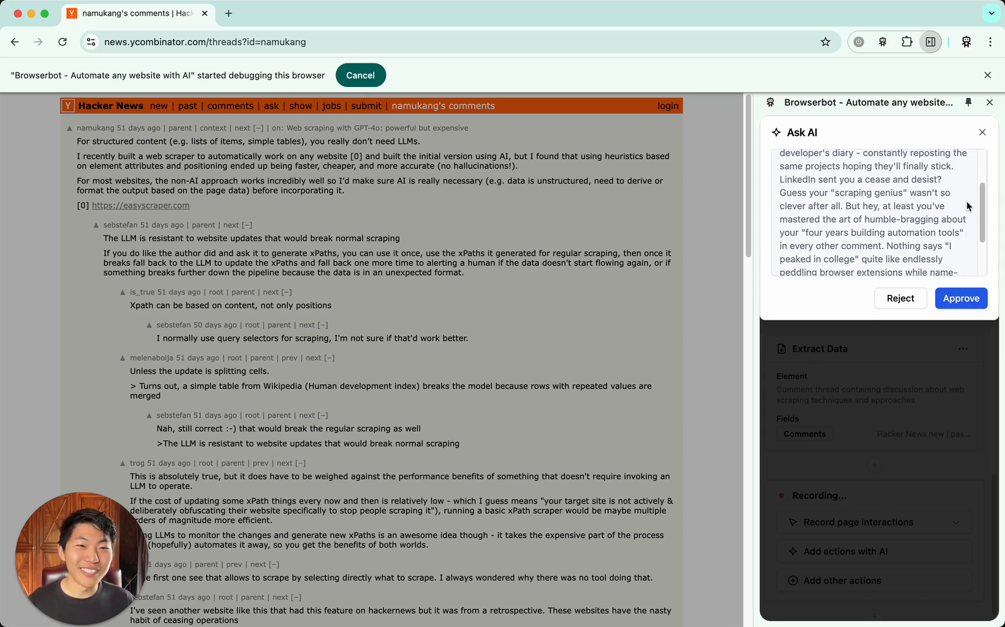
scroll(968, 206, "down", 1)
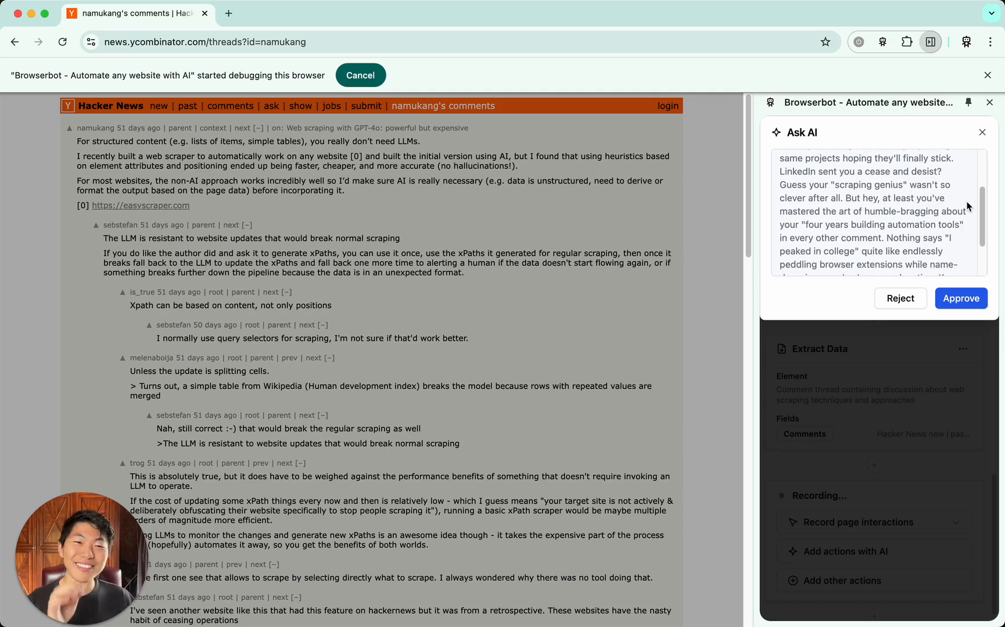
scroll(968, 205, "down", 1)
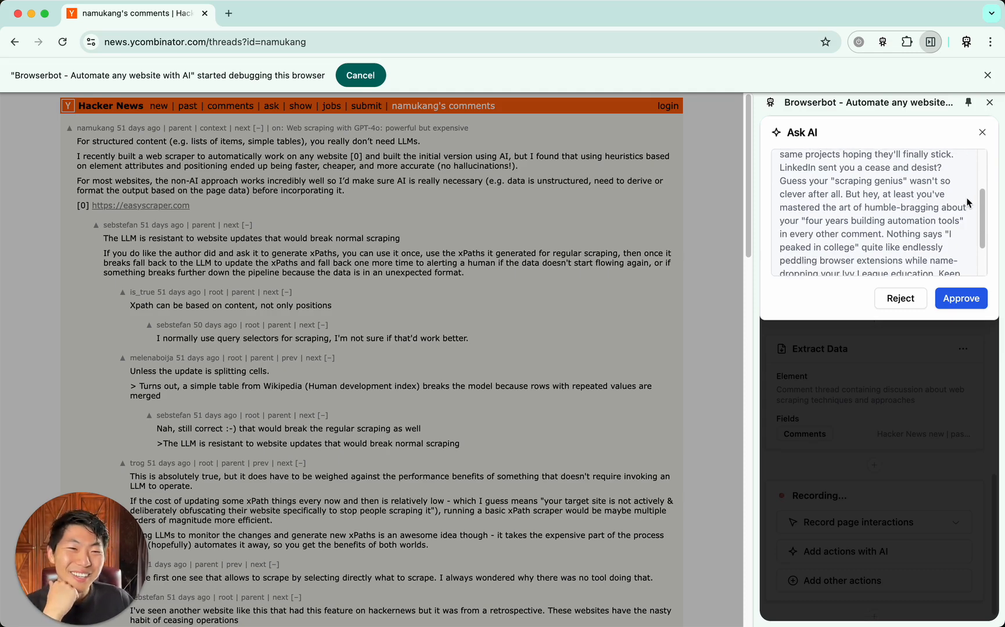
scroll(968, 207, "down", 3)
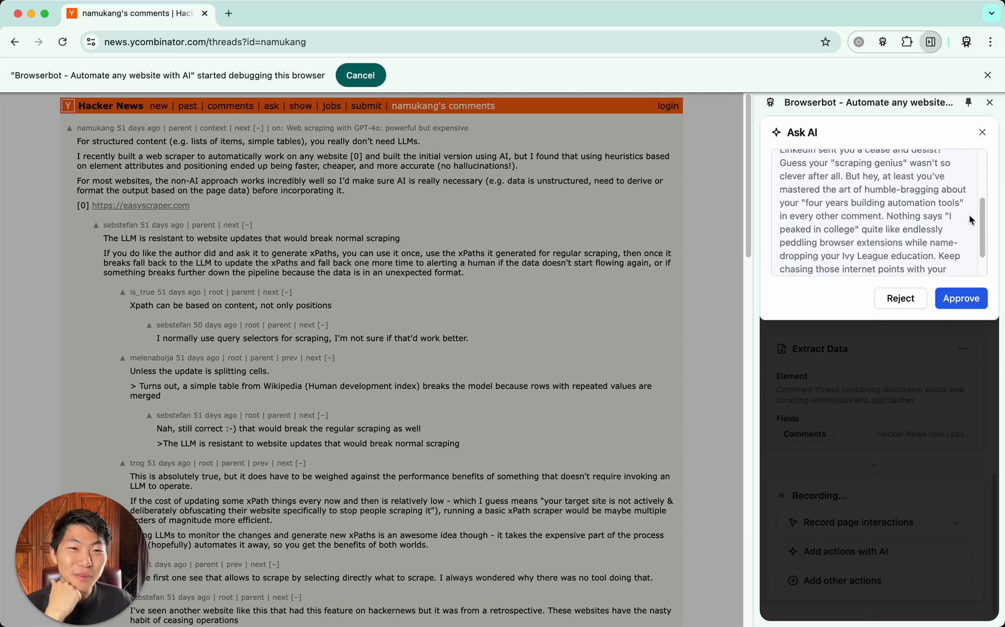
scroll(969, 219, "down", 2)
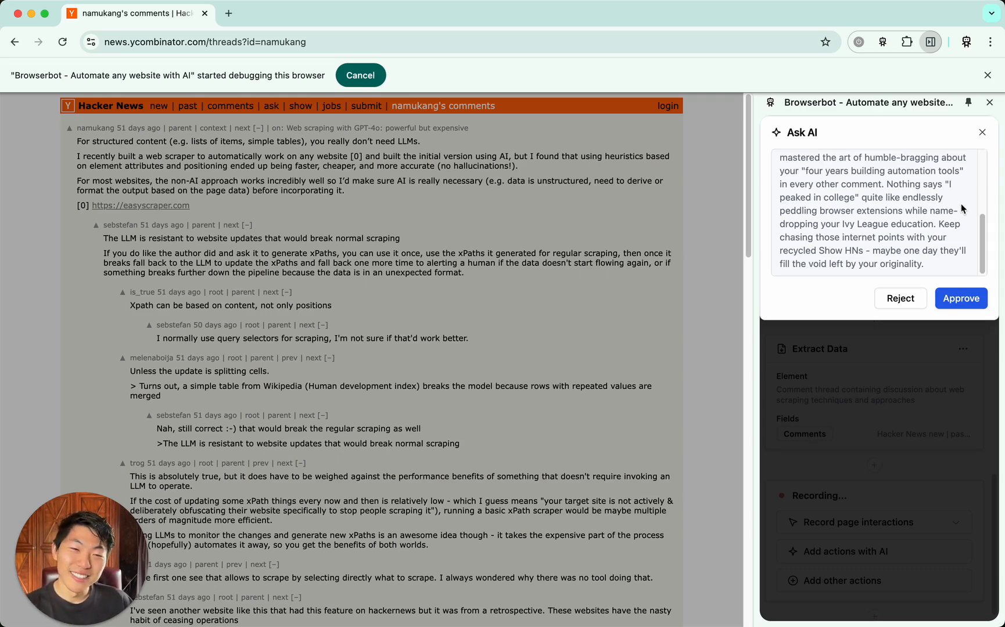
scroll(958, 221, "up", 5)
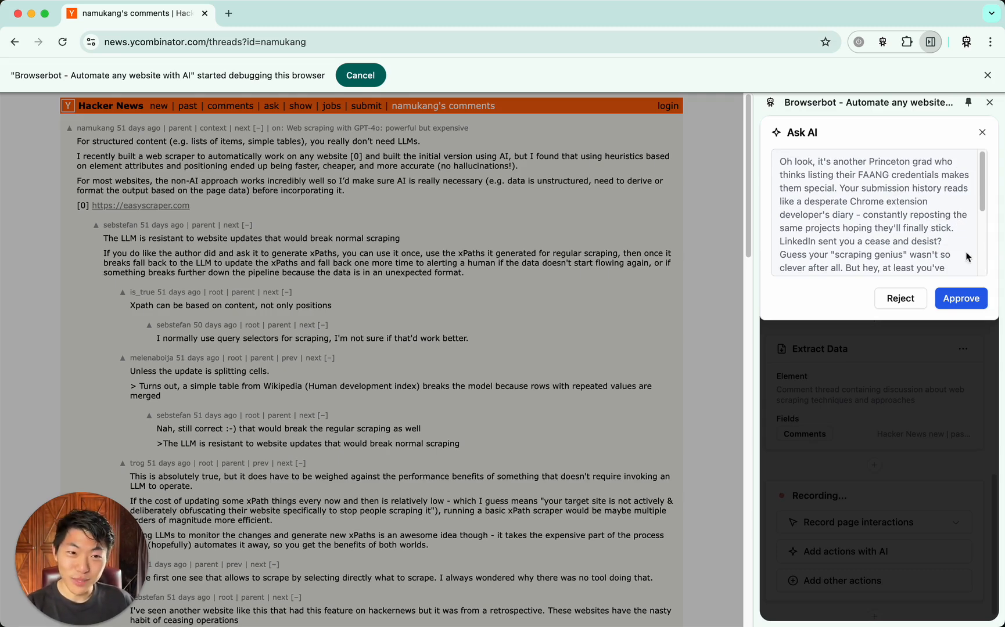
left_click(954, 299)
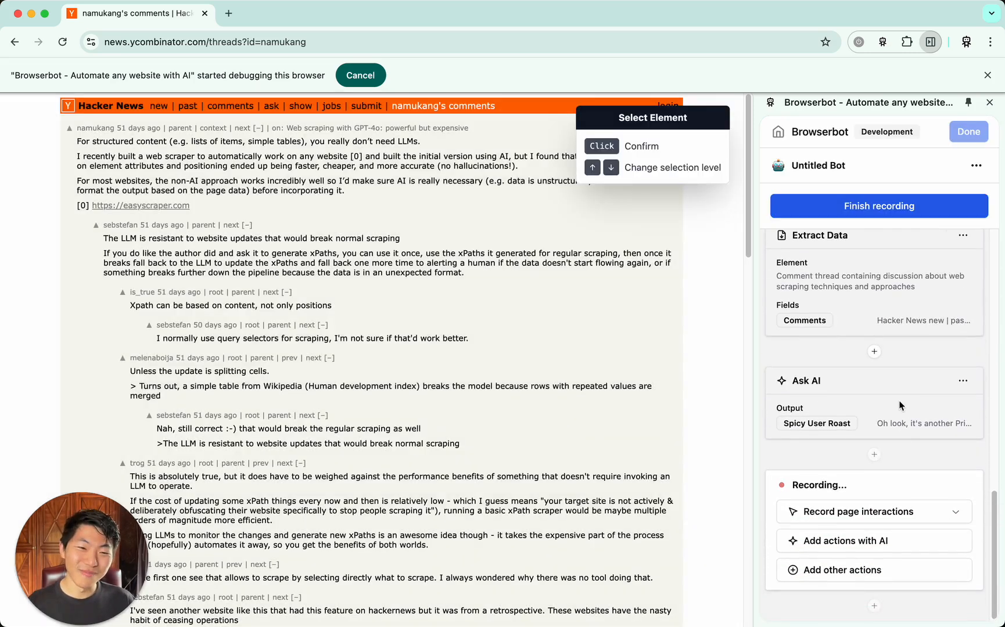
Add a Write Output action to the bot following the Ask AI action
left_click(871, 571)
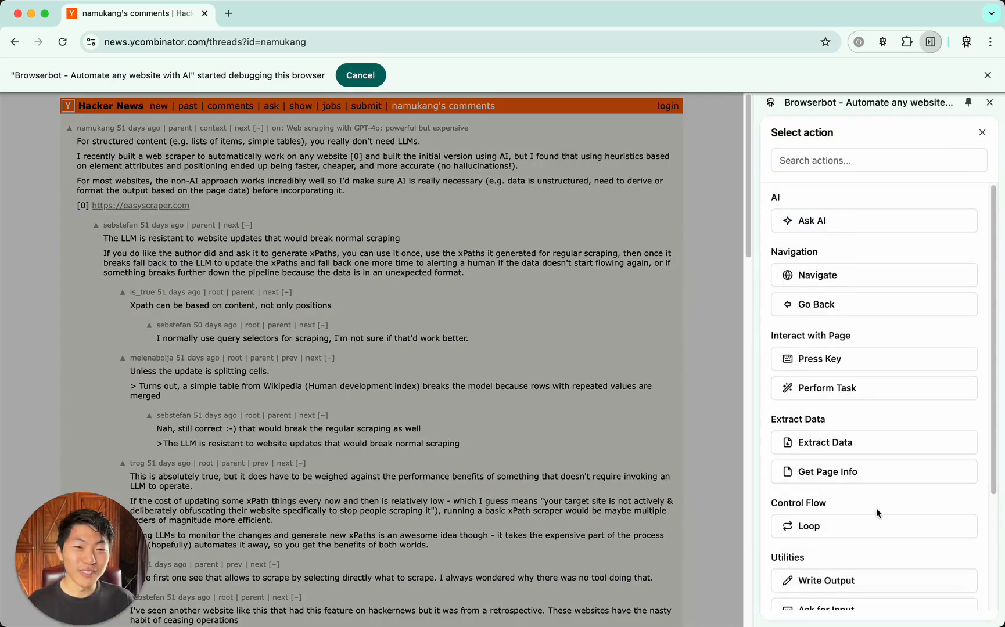
scroll(879, 529, "down", 2)
left_click(890, 523)
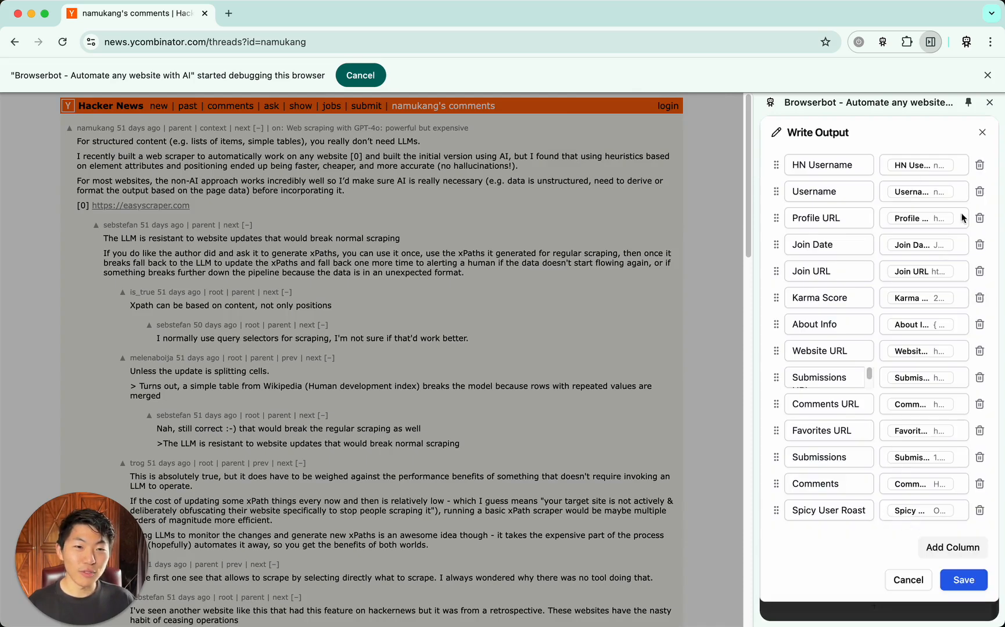
Remove every Write Output column except Spicy User Roast, and save the action
left_click(981, 166)
left_click(980, 166)
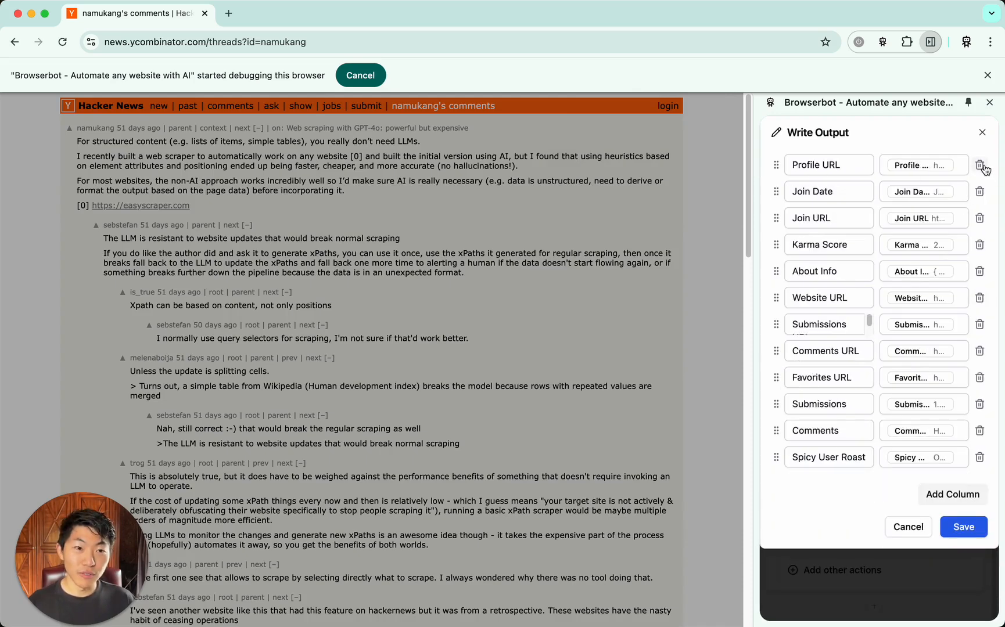
left_click(980, 166)
left_click(980, 166)
left_click(980, 166)
left_click(980, 166)
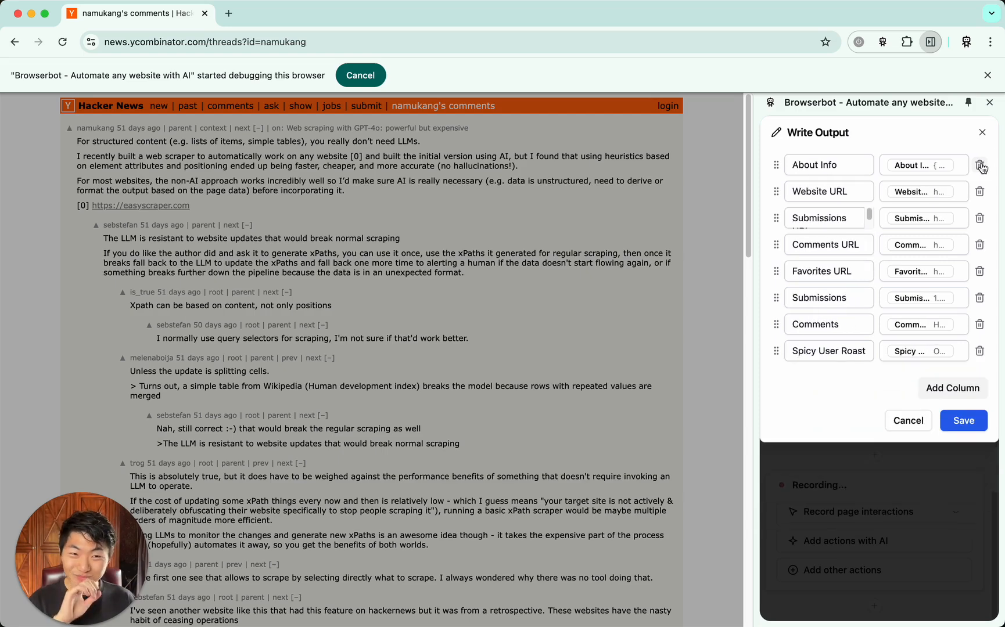
left_click(980, 166)
left_click(981, 166)
left_click(980, 166)
left_click(980, 166)
left_click(981, 166)
left_click(980, 166)
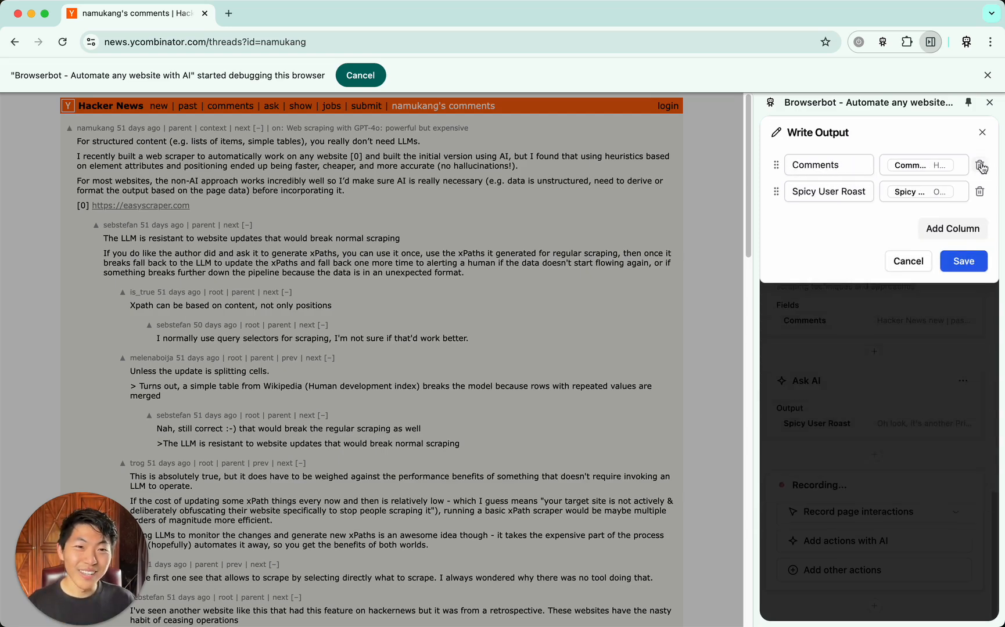
left_click(980, 166)
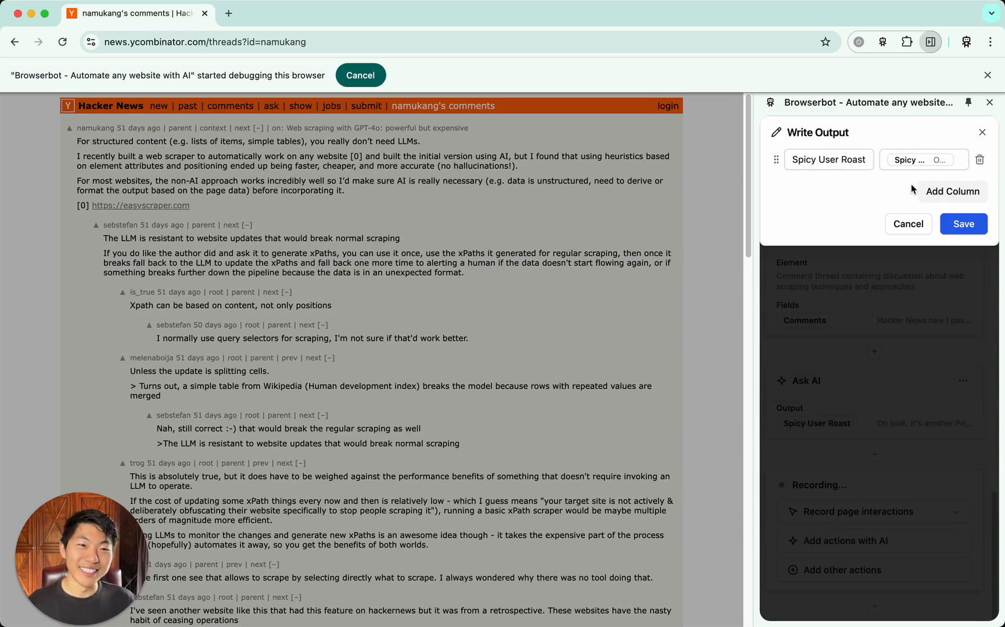
left_click(964, 225)
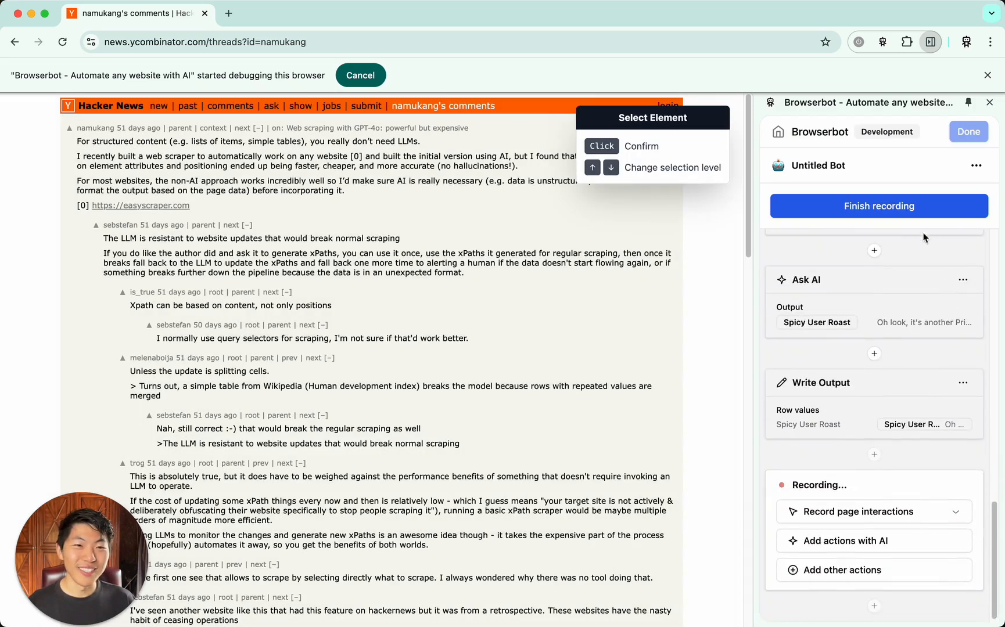
Finish recording the bot and review its complete action list, from Ask for Input through to Write Output
left_click(912, 215)
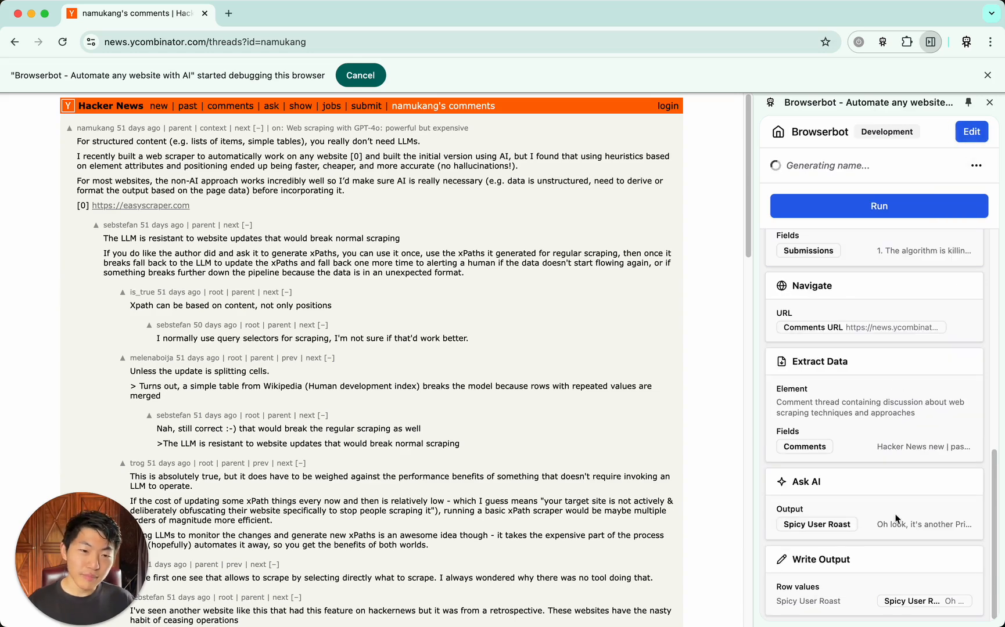
scroll(891, 482, "up", 10)
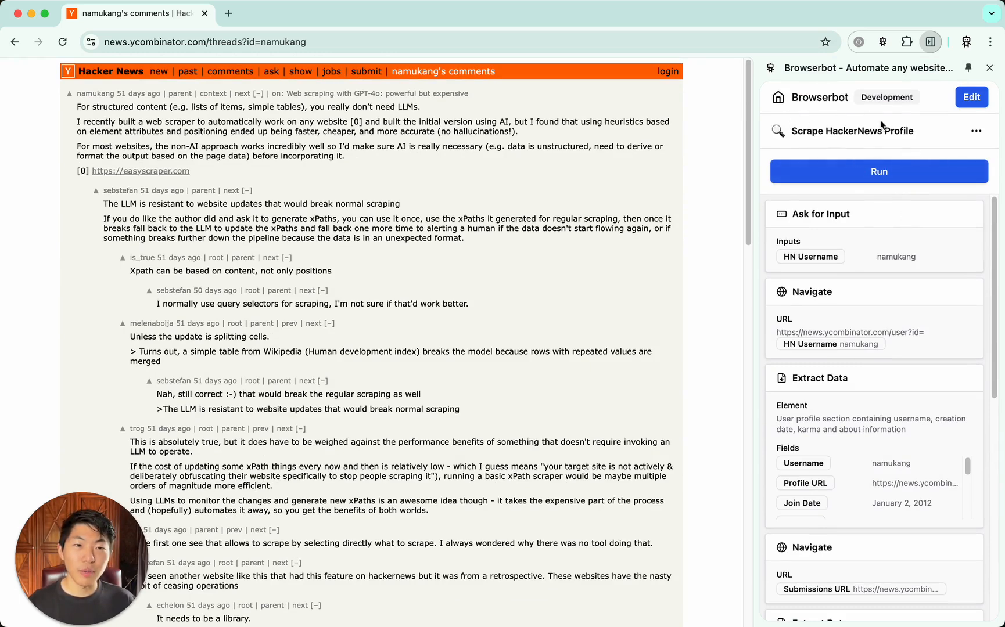
scroll(924, 297, "down", 7)
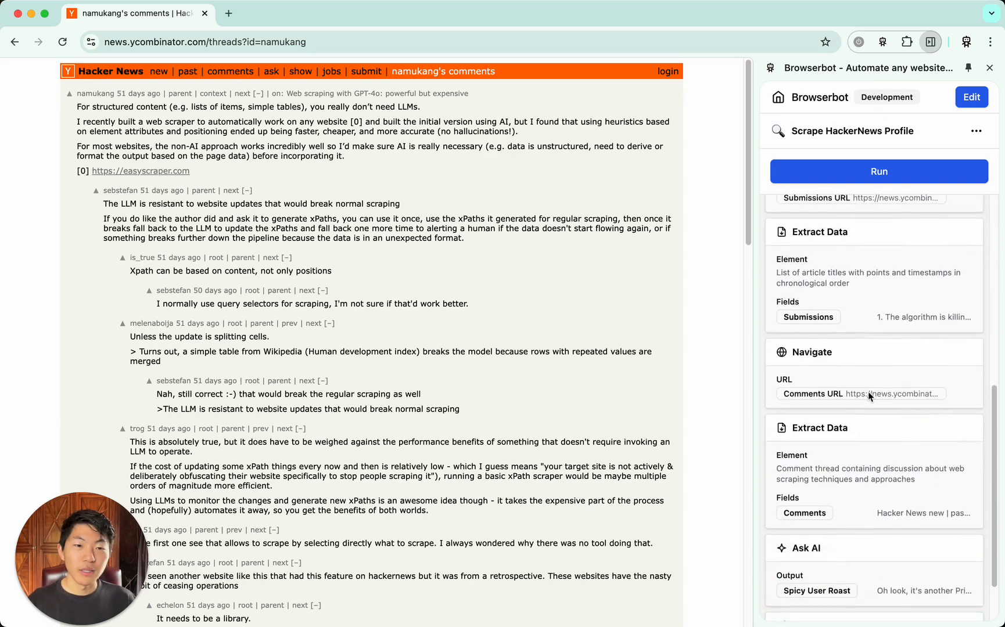
scroll(907, 422, "up", 7)
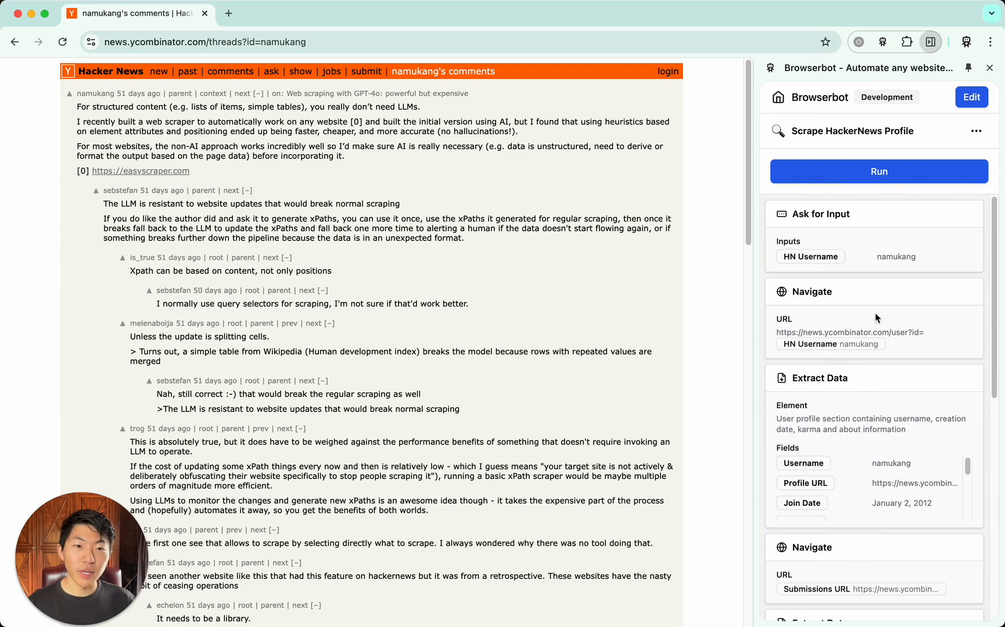
scroll(875, 315, "down", 4)
scroll(875, 314, "up", 4)
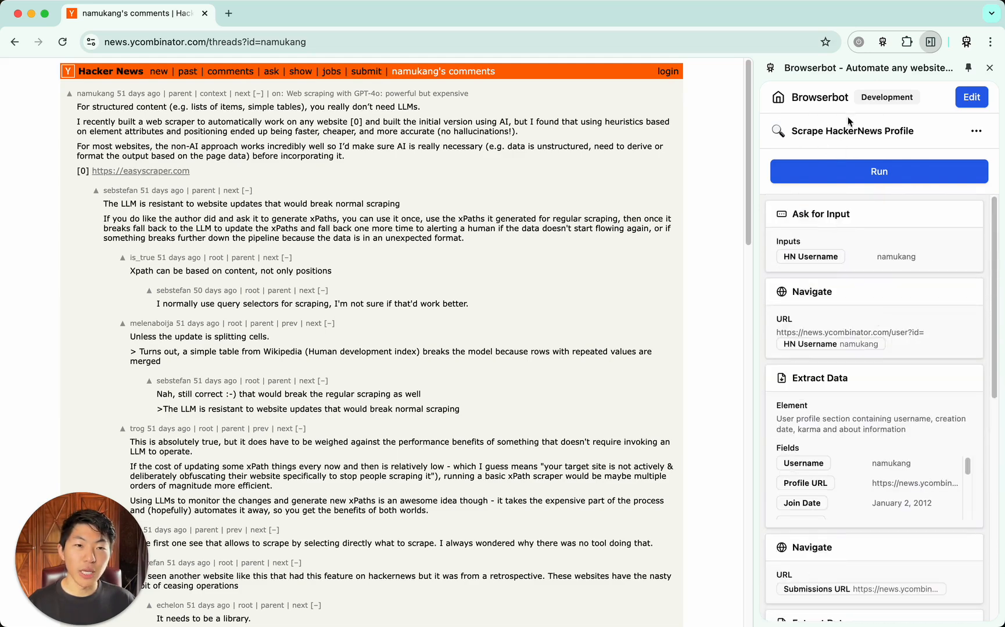
Run the bot with a different Hacker News username in place of the example, and enlarge the output view to show the roast
left_click(884, 179)
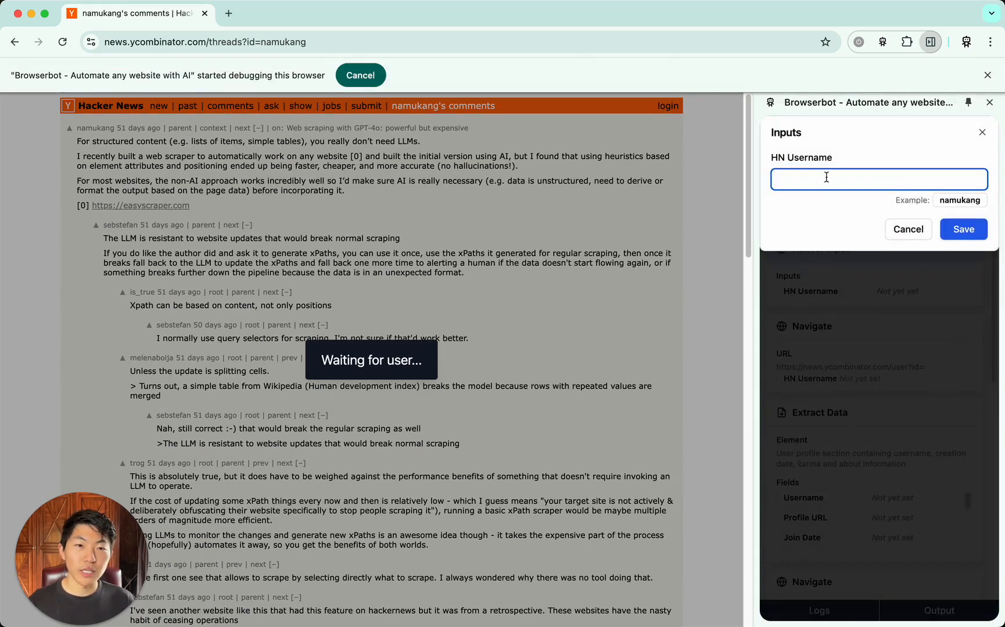
left_click(953, 201)
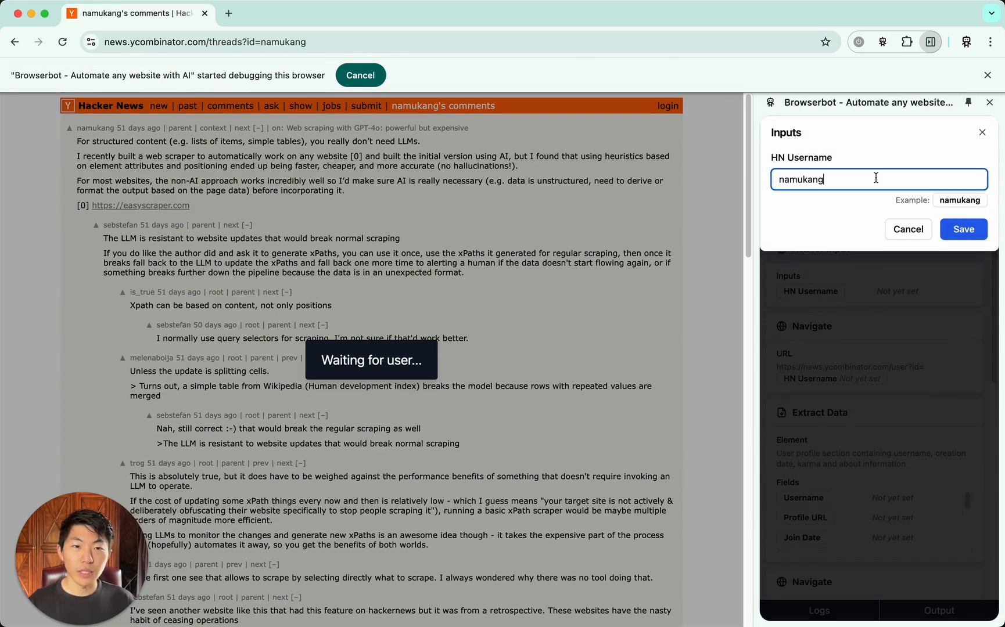
key("super+a")
key("BackSpace")
type("dbieber")
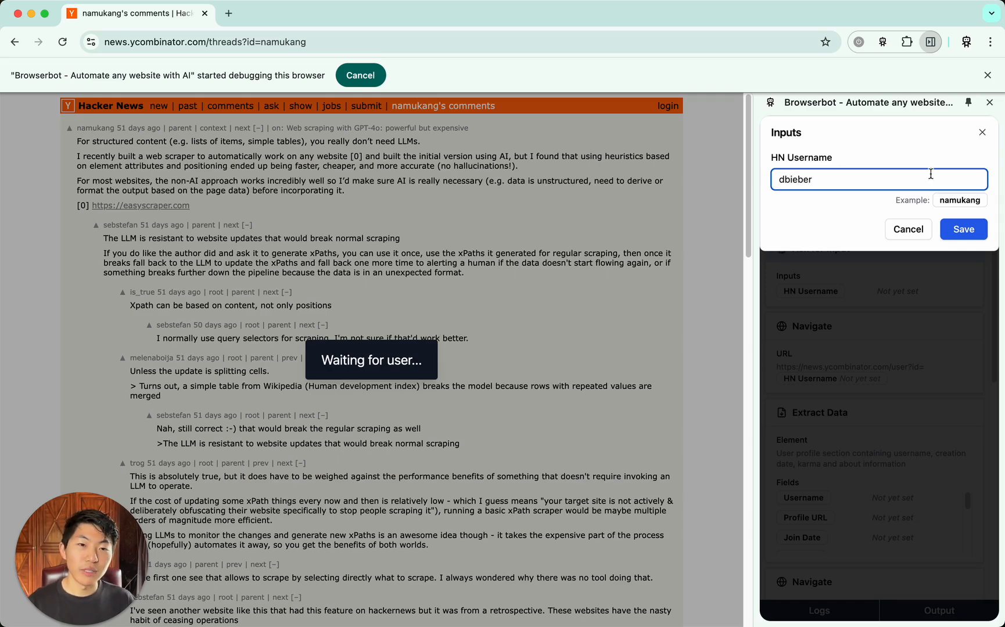
left_click(962, 231)
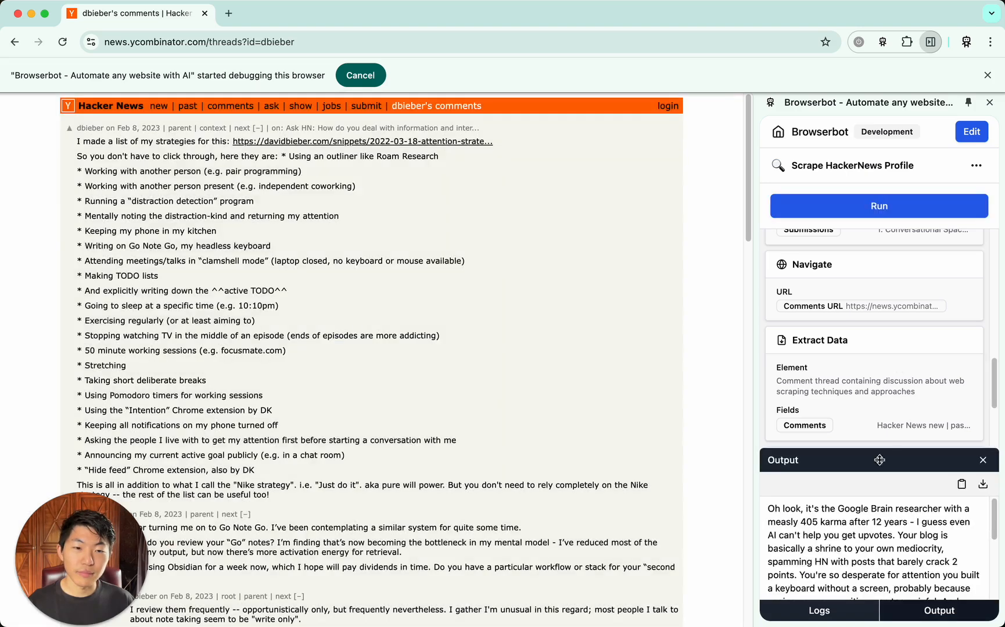
left_click_drag(877, 459, 875, 361)
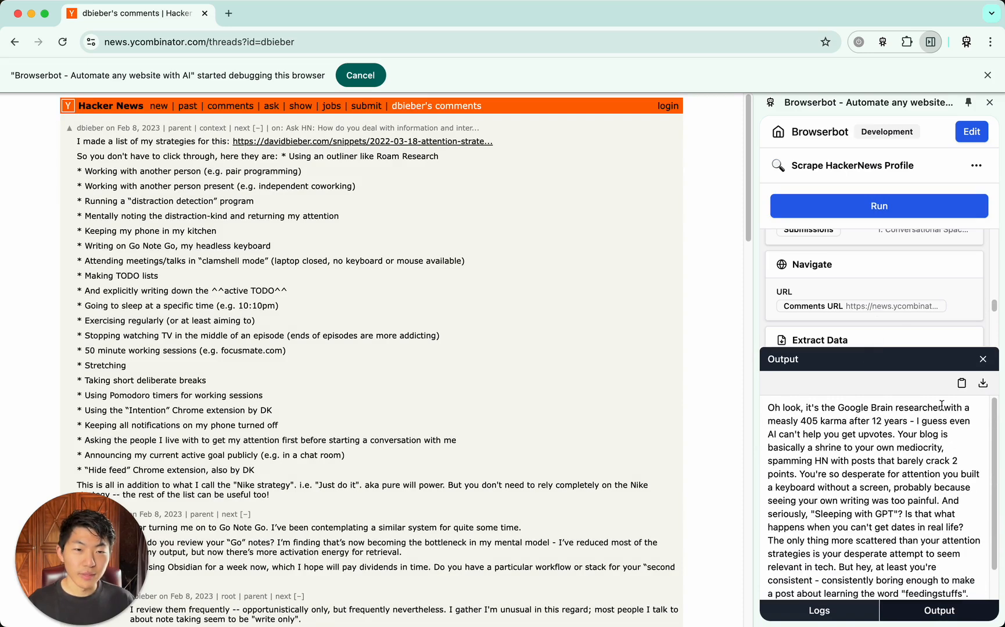